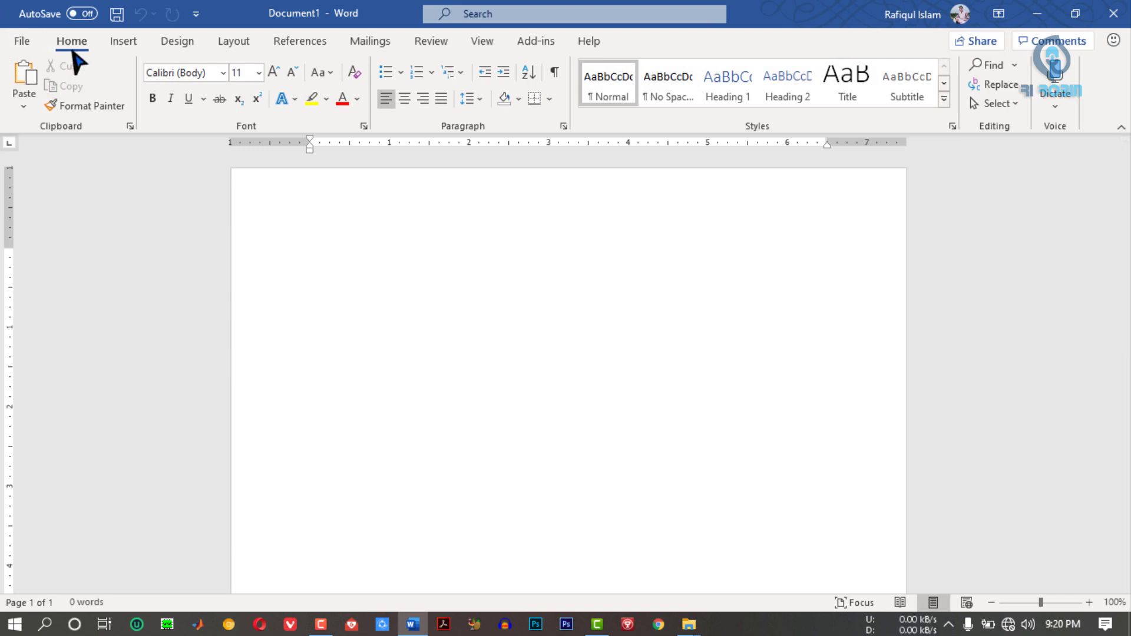
Browse the Insert, Design, Layout, References and Mailings tabs, then return to Home
left_click(137, 43)
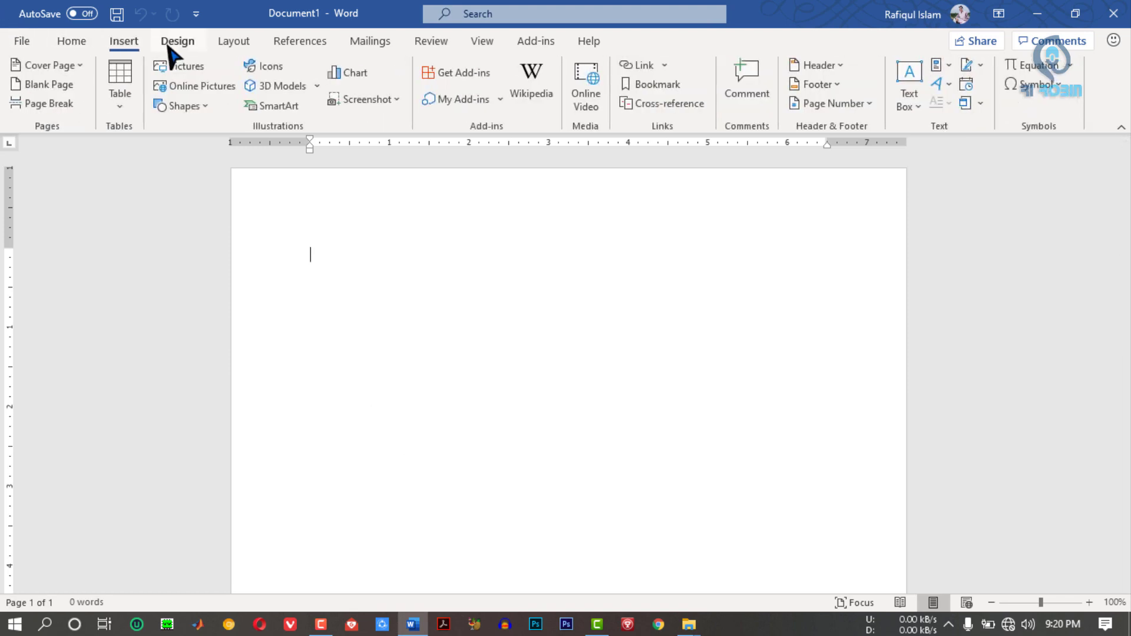
left_click(169, 46)
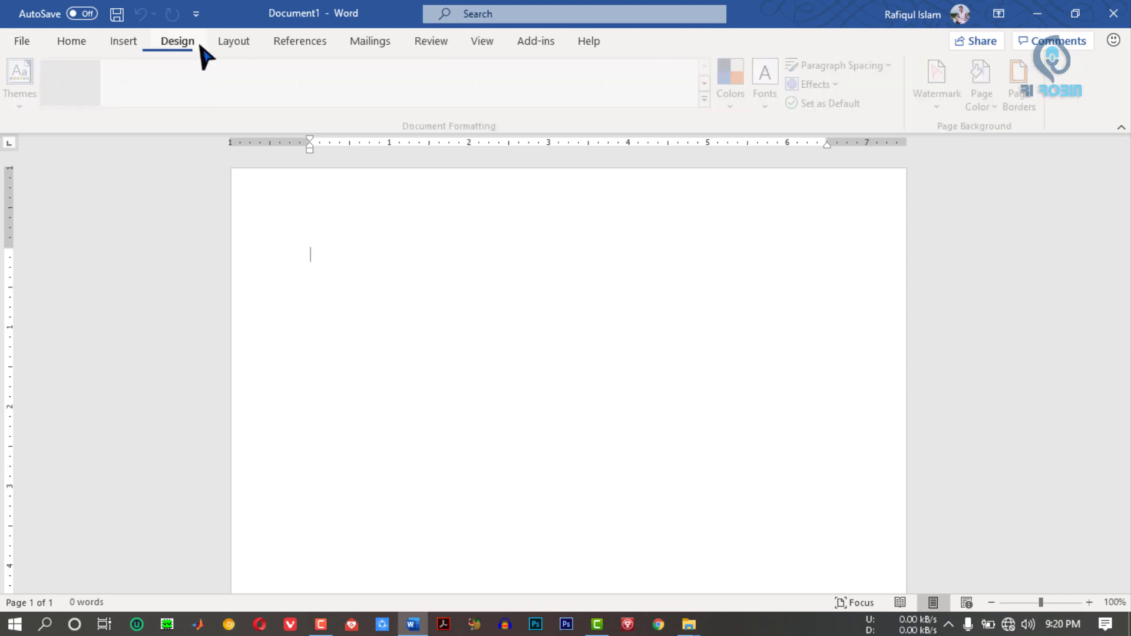
left_click(235, 45)
left_click(295, 42)
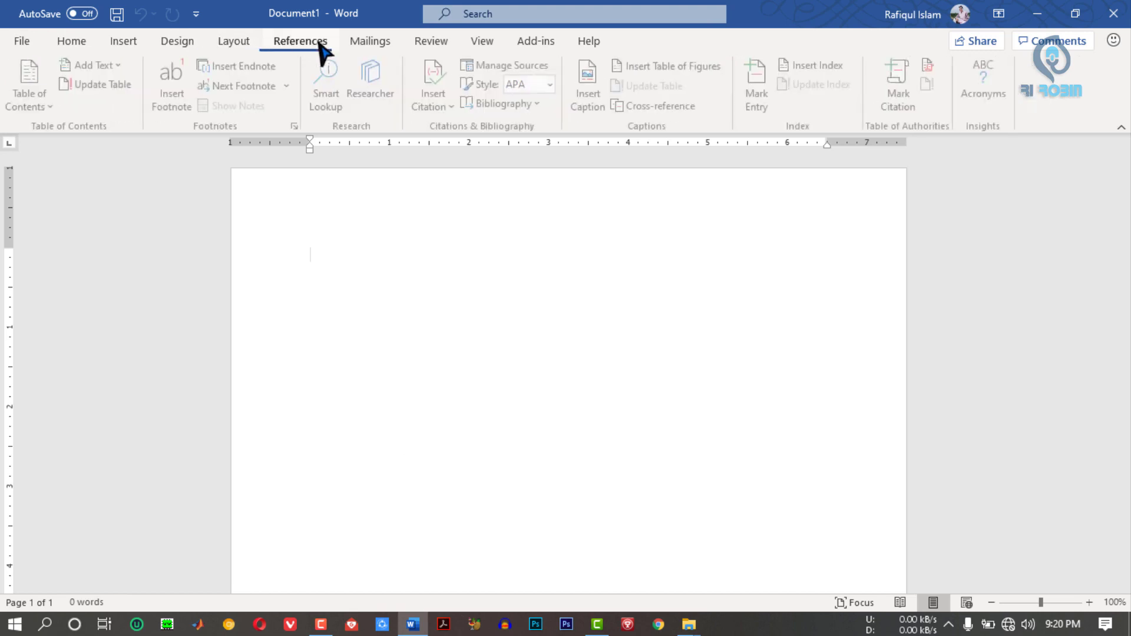
left_click(356, 45)
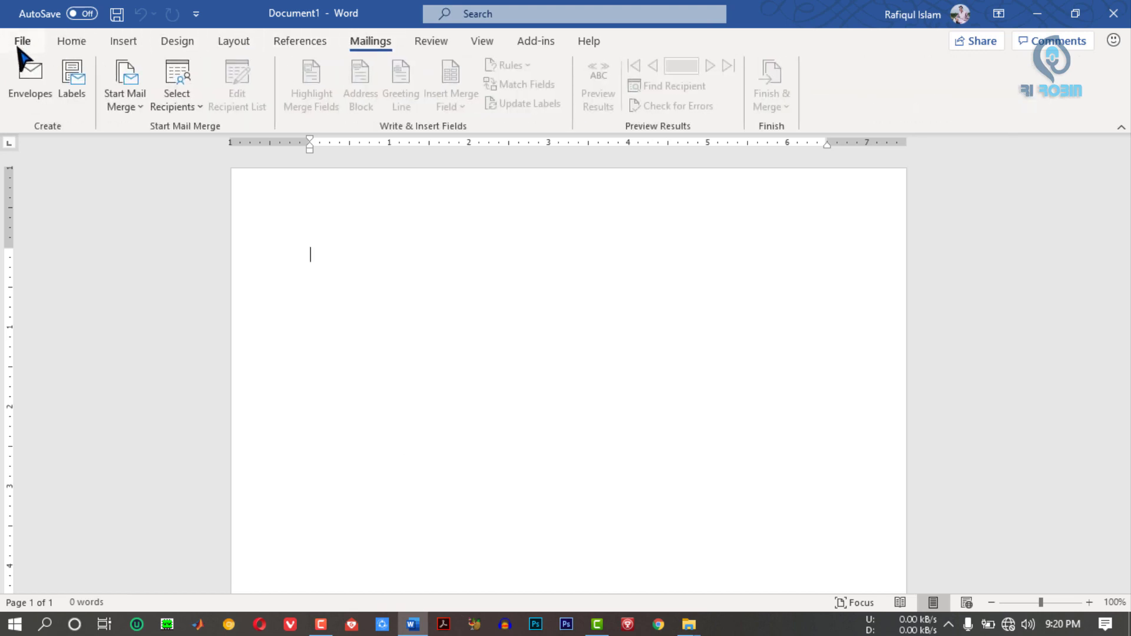
left_click(86, 44)
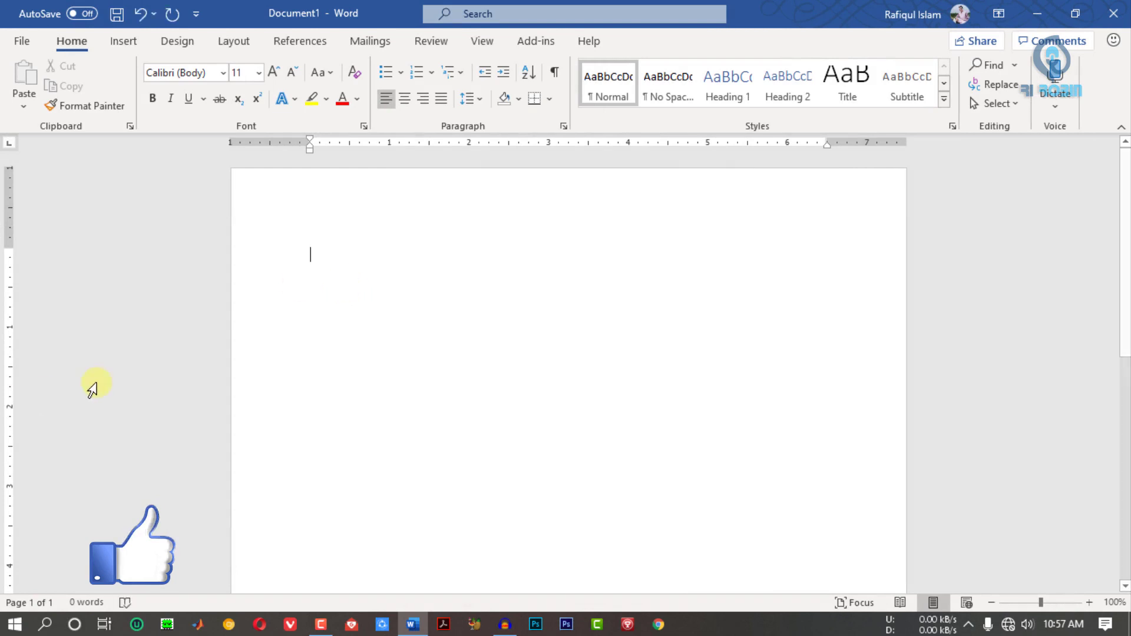
mouse_move(566, 353)
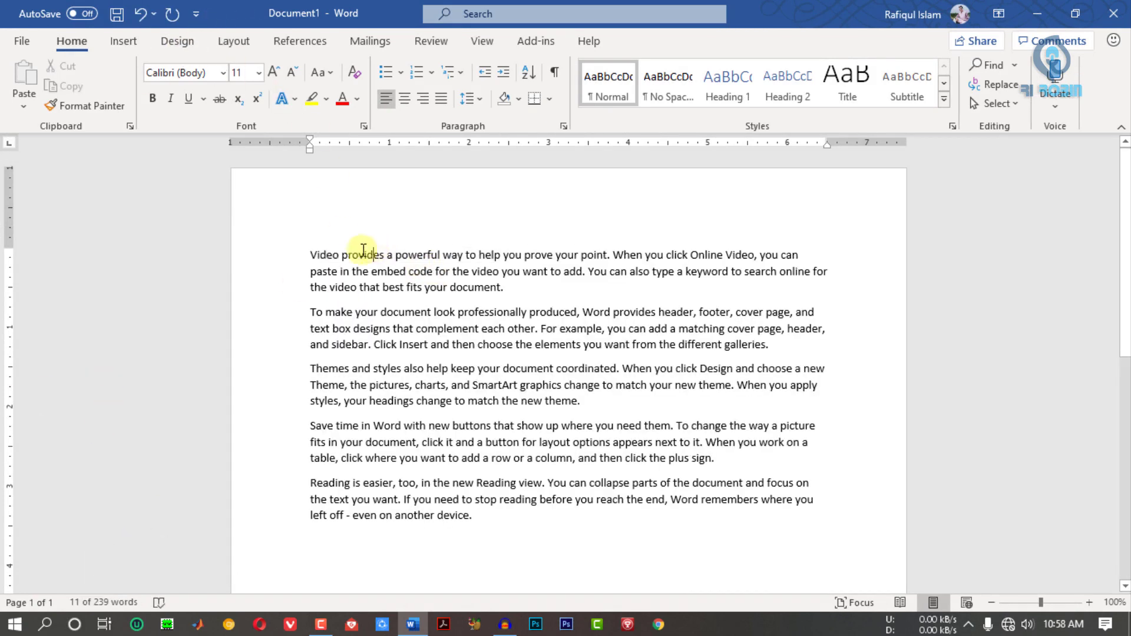
Apply the Bodoni MT Black font to the first sentence
left_click(310, 254, "ctrl")
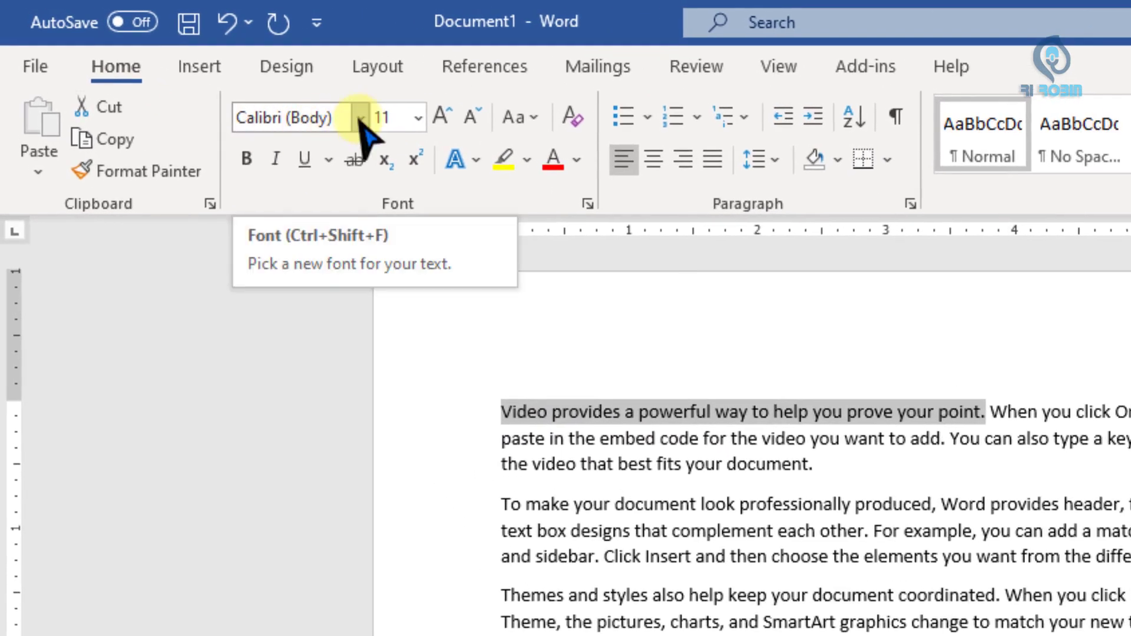
left_click(360, 122)
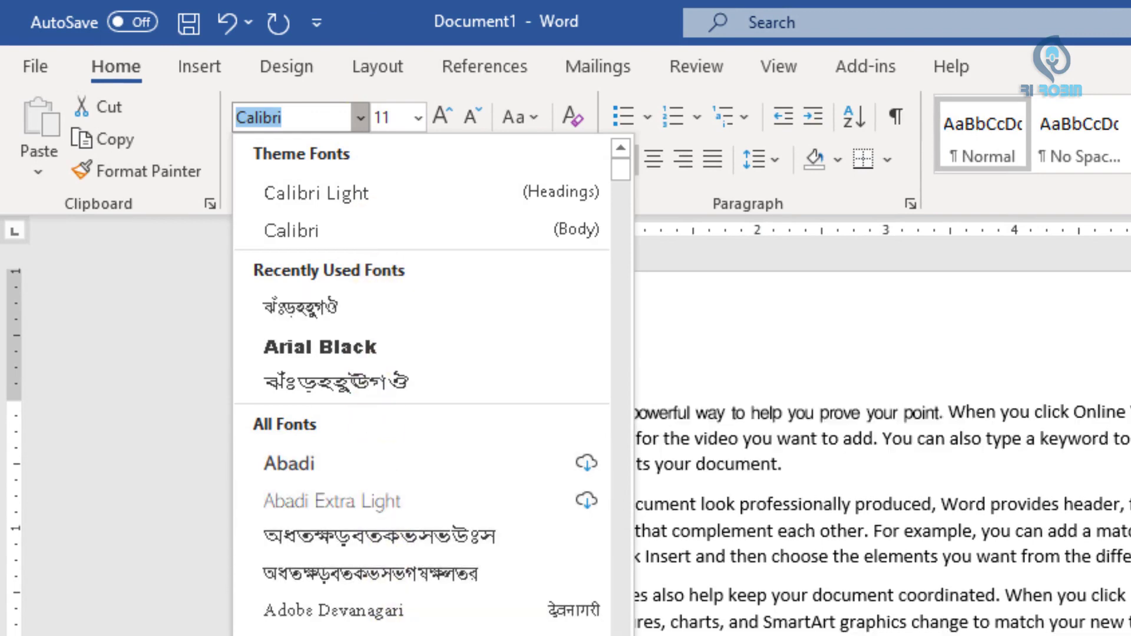
scroll(371, 495, "down", 4)
left_click_drag(631, 202, 627, 265)
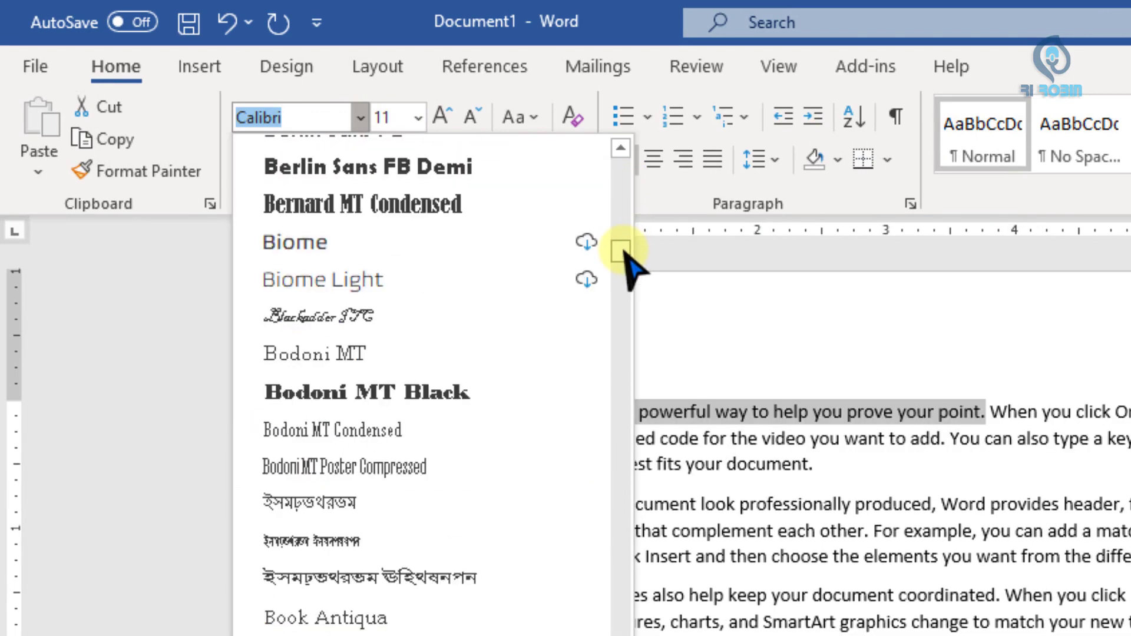
left_click(462, 391)
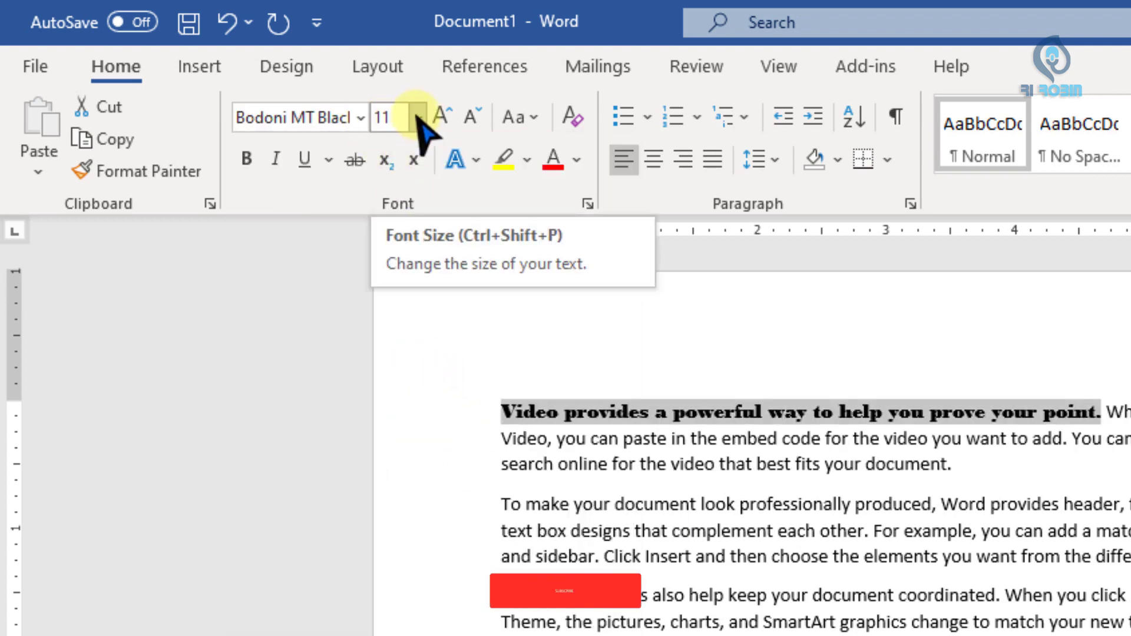
Set the first sentence to 20 pt, then grow it step by step to 28 pt
left_click(418, 119)
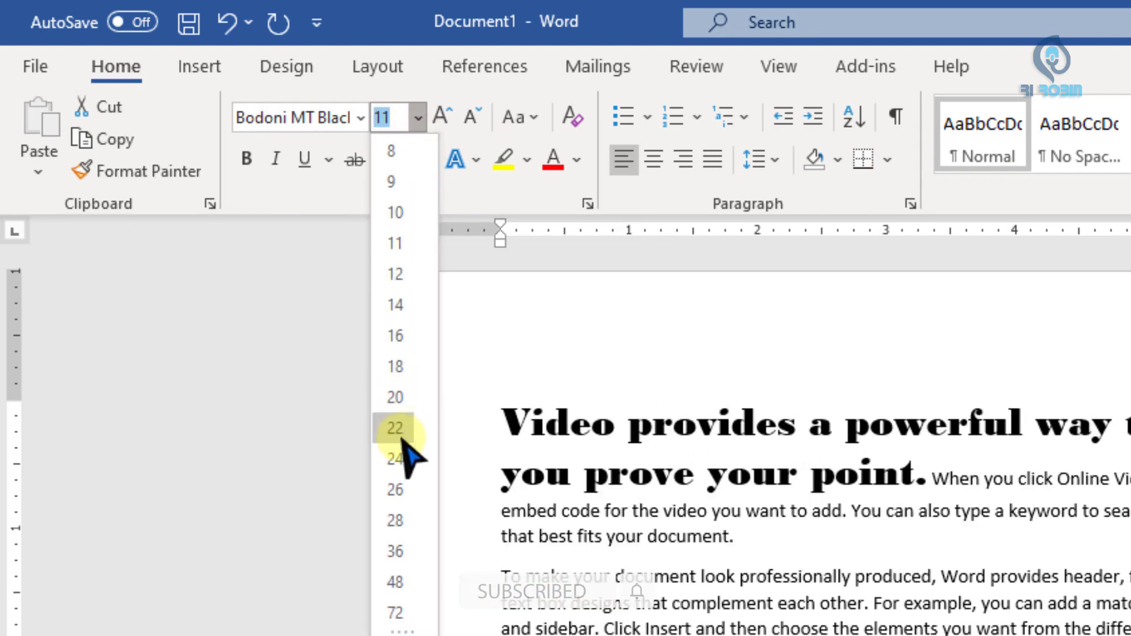
left_click(396, 398)
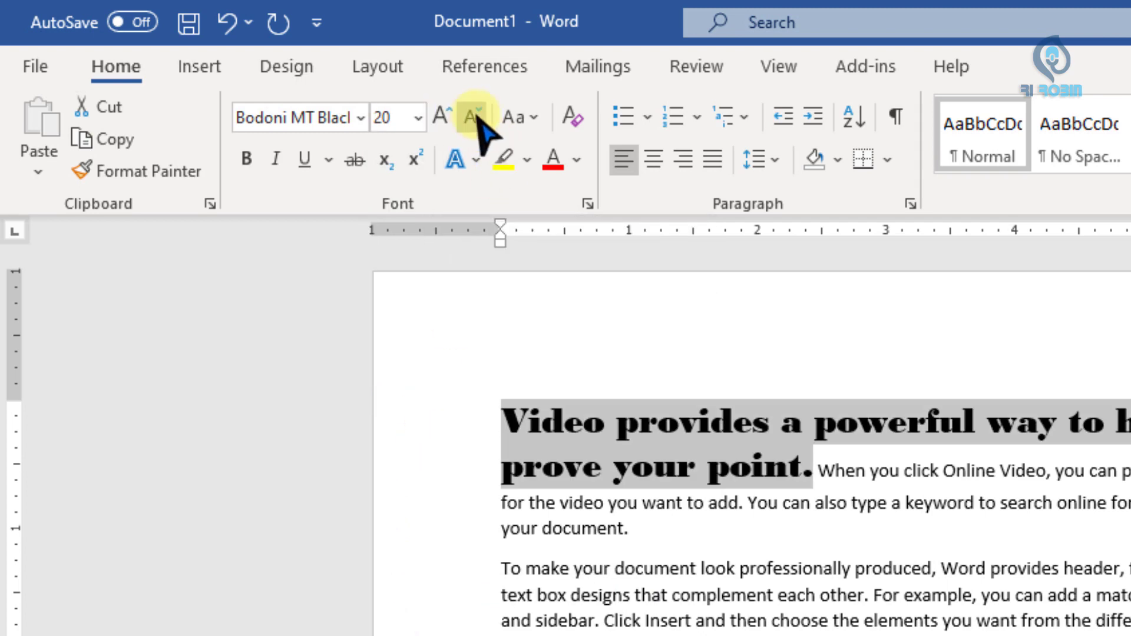
left_click(441, 121)
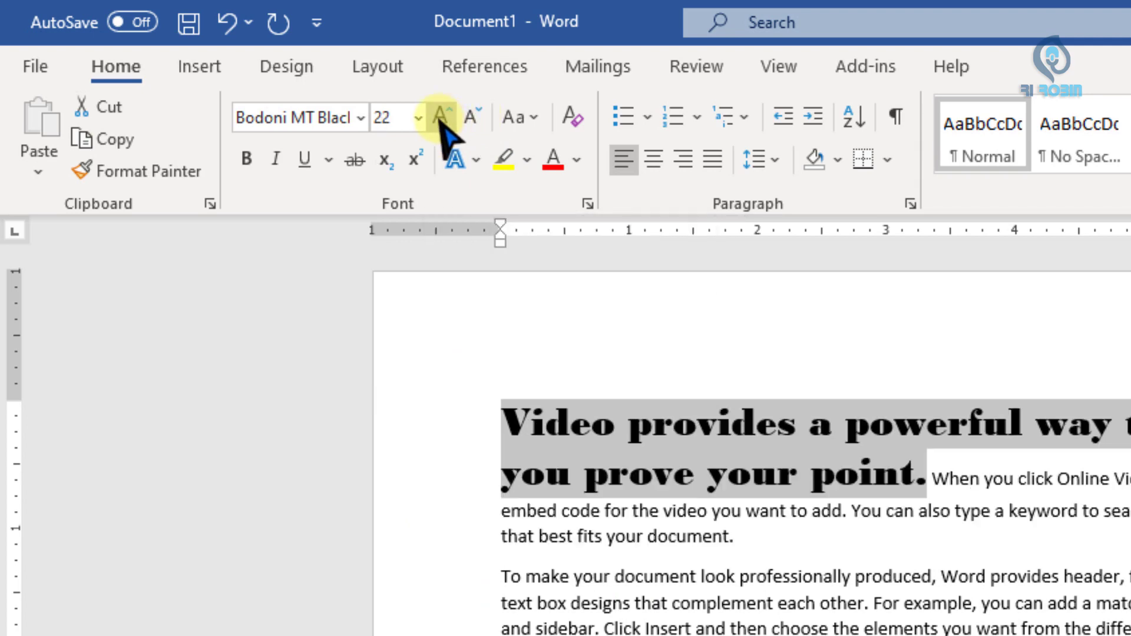
left_click(441, 121)
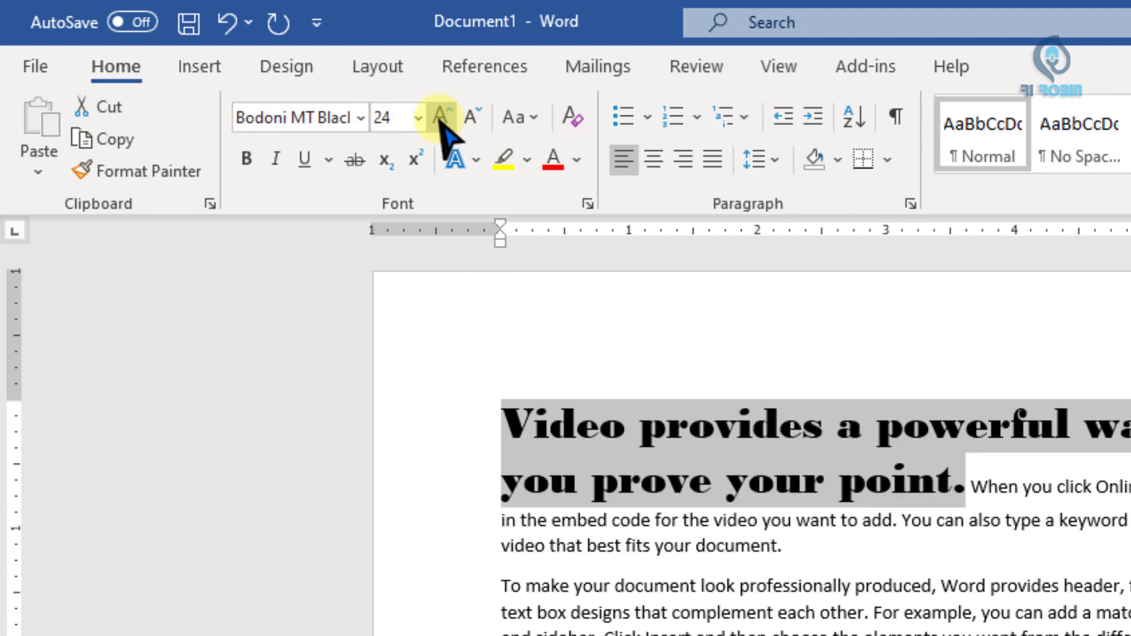
left_click(440, 121)
left_click(441, 121)
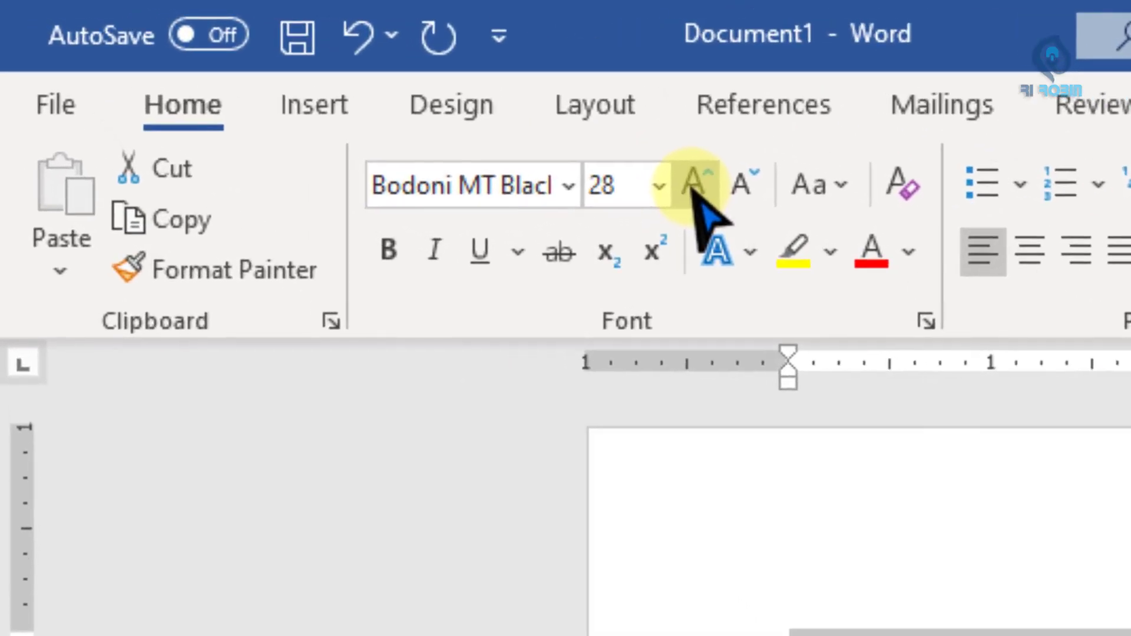
Shrink the first sentence back down to 18 pt and reselect it
left_click(756, 201)
left_click(755, 202)
left_click(755, 202)
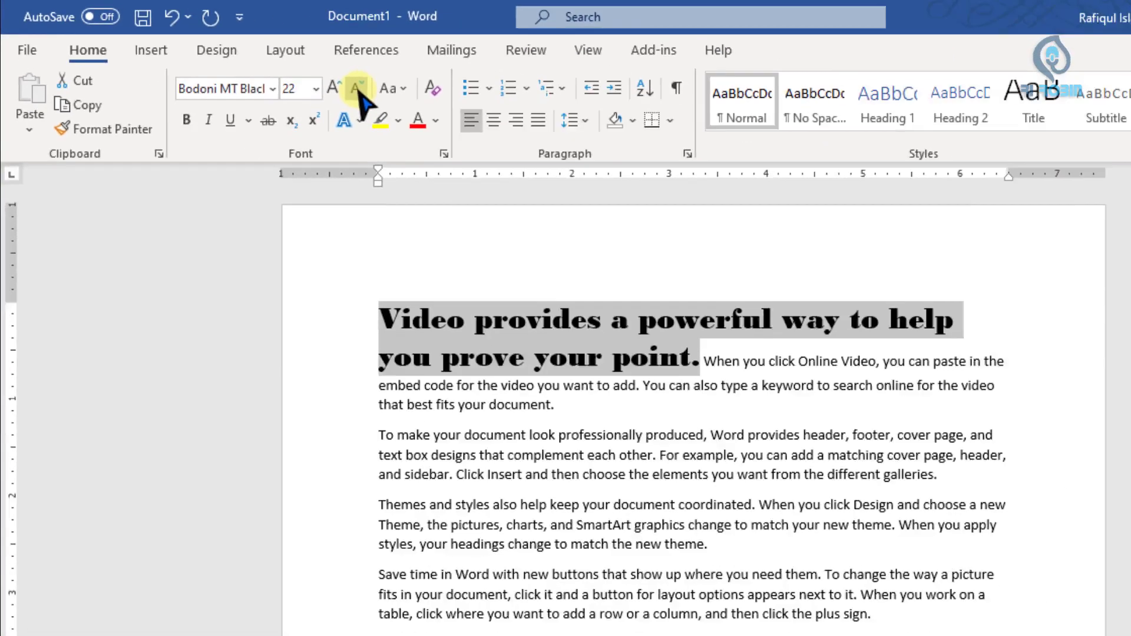
left_click(357, 88)
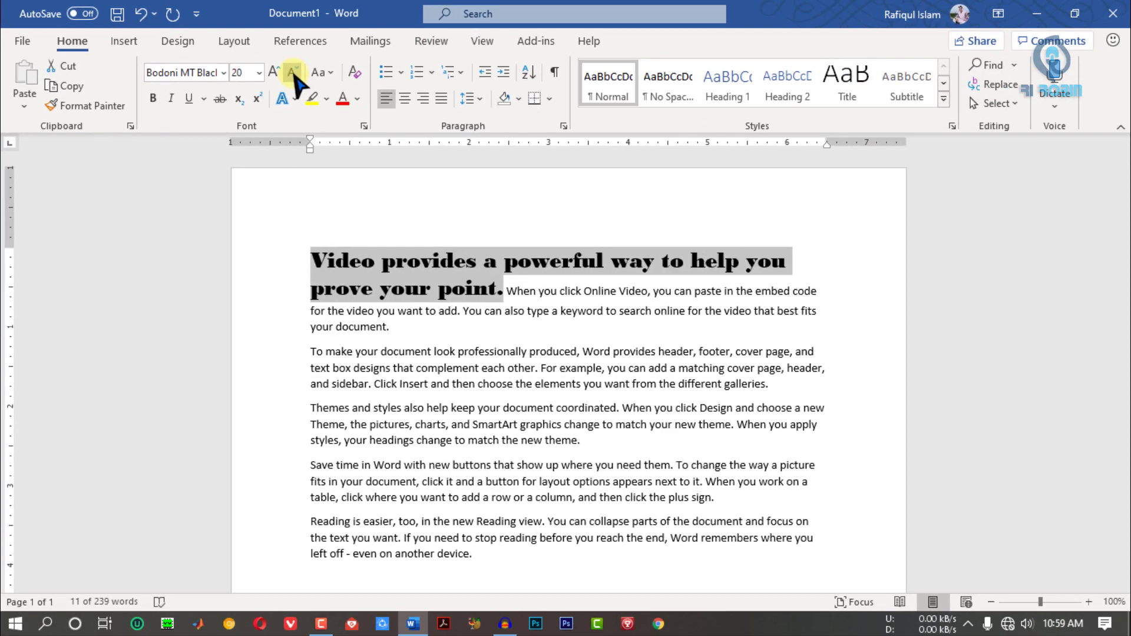
left_click(357, 88)
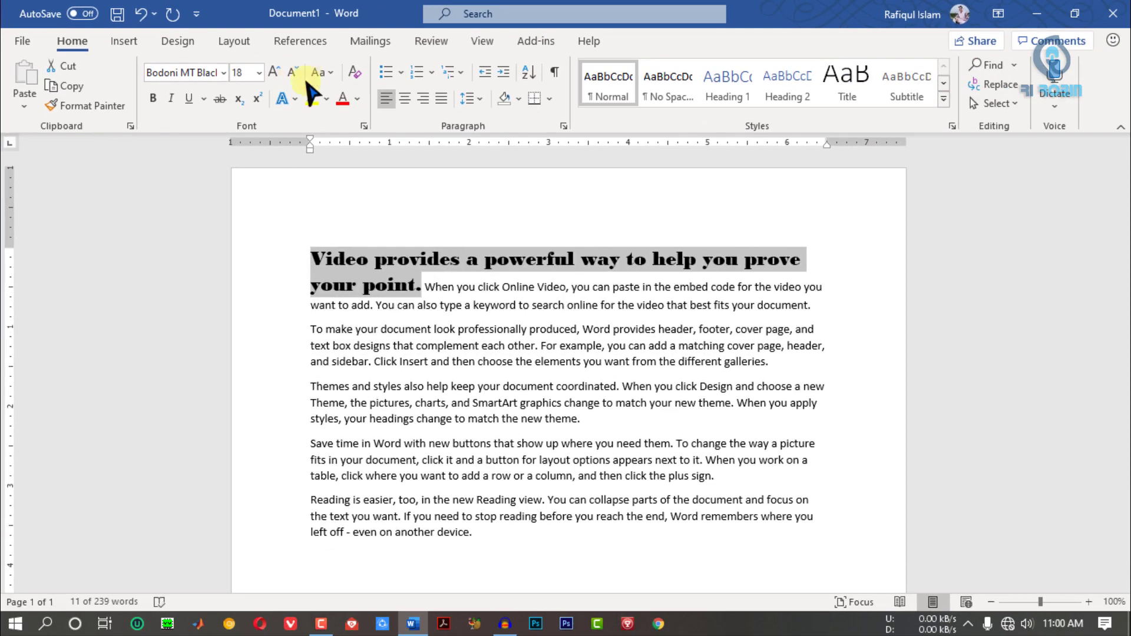
left_click(248, 71)
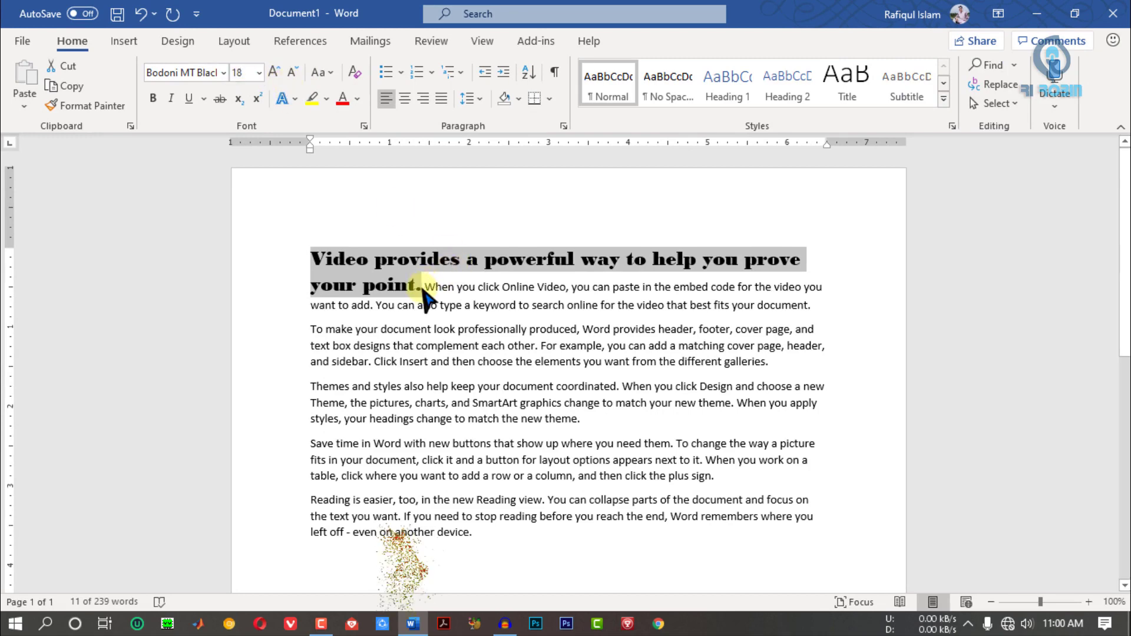
left_click(423, 287)
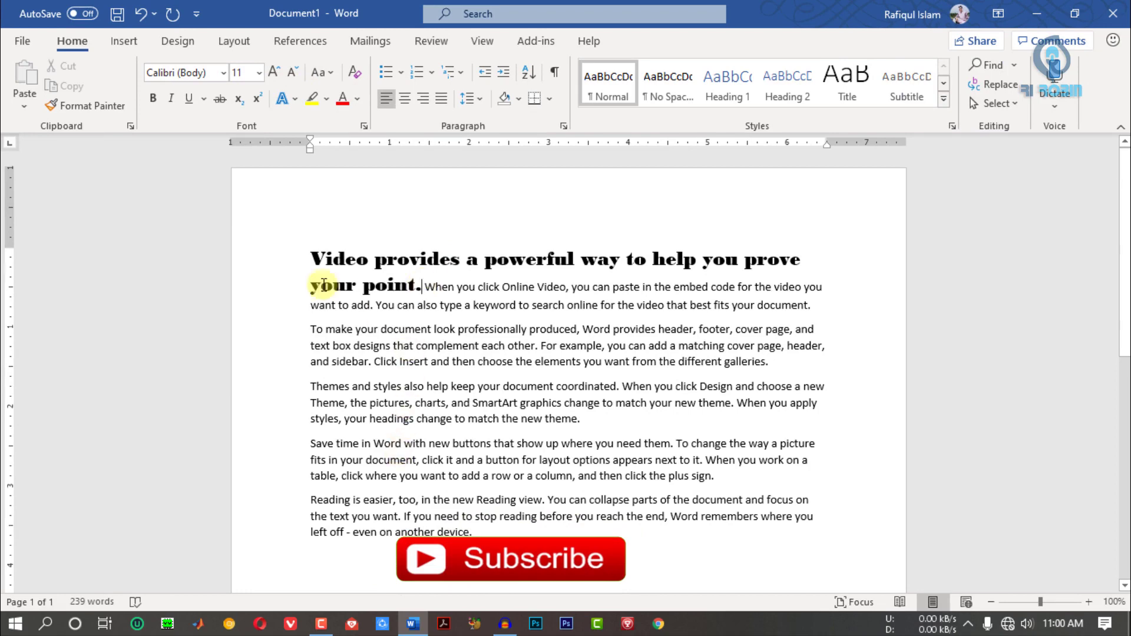
left_click(312, 260, "shift")
Set the first sentence to 9 pt, try sizes up to 12, then return to 9
left_click(244, 72)
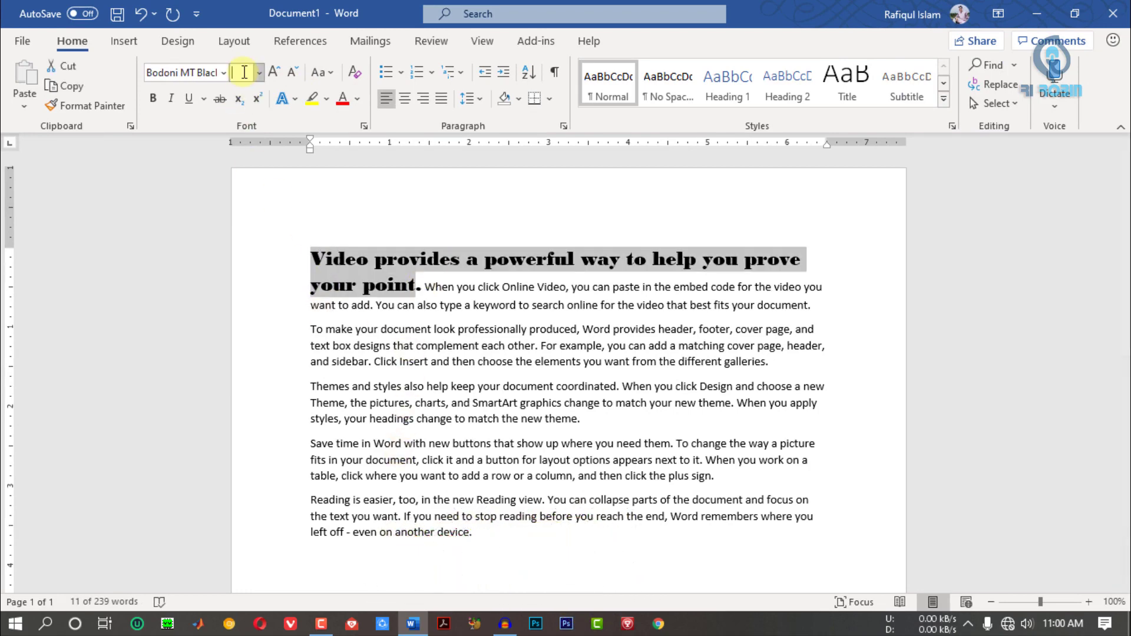
type("9")
key("Return")
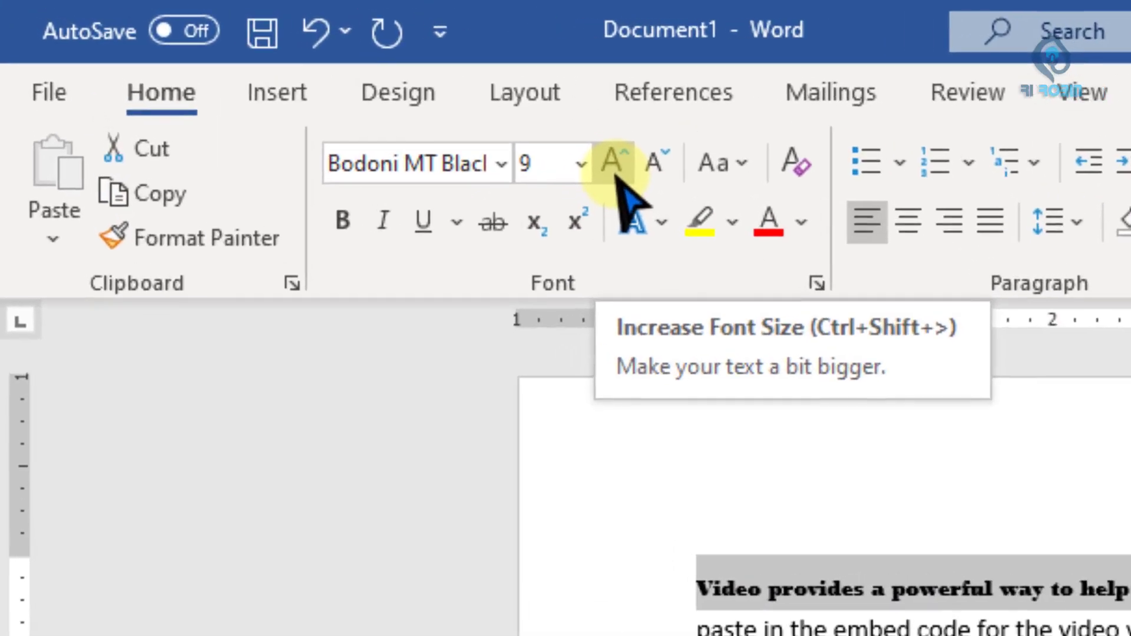
left_click(613, 162)
left_click(616, 176)
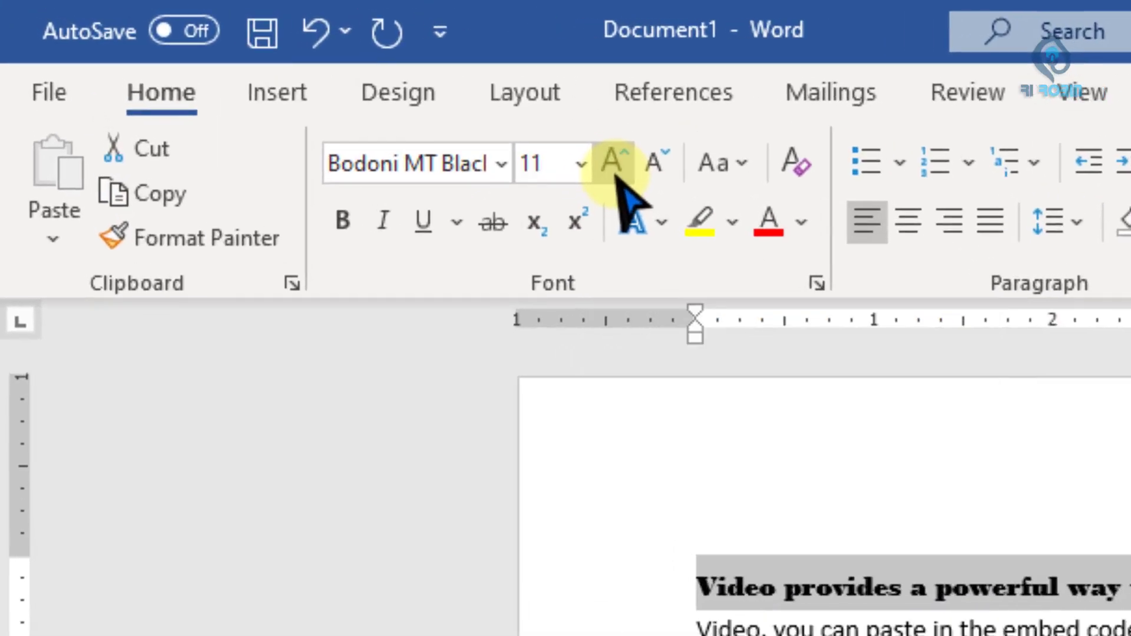
left_click(616, 176)
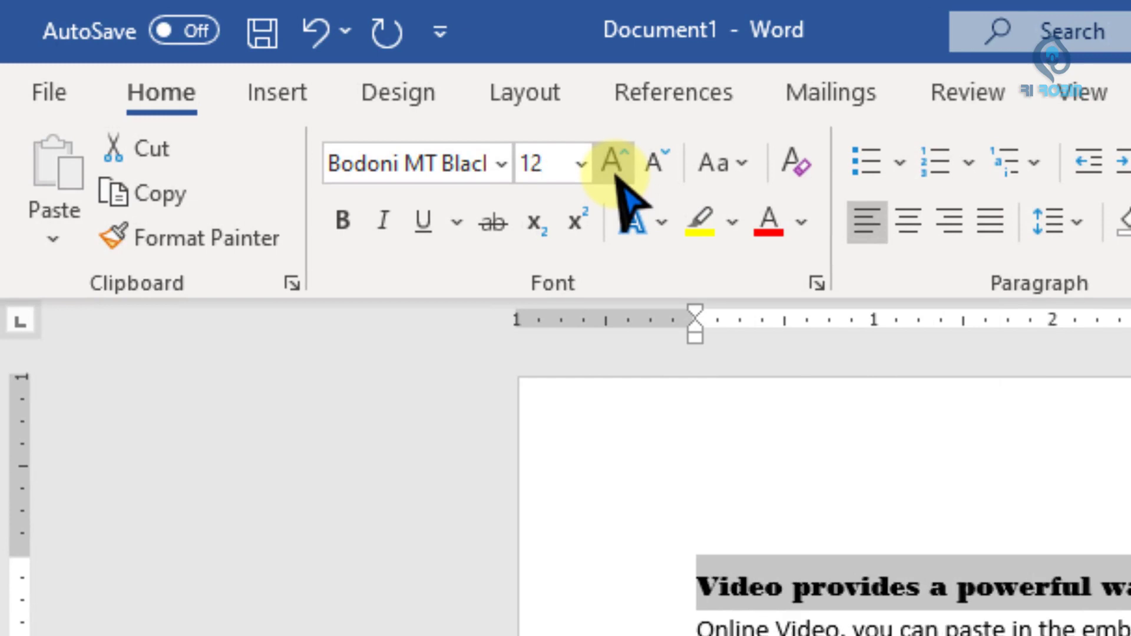
left_click(660, 171)
left_click(660, 171)
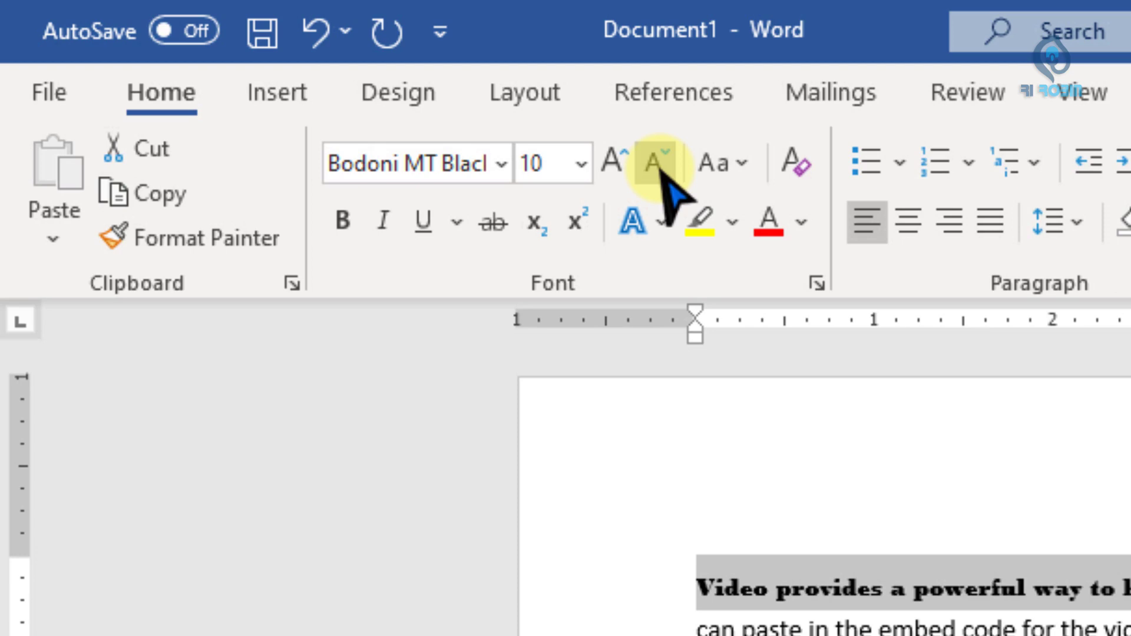
left_click(660, 171)
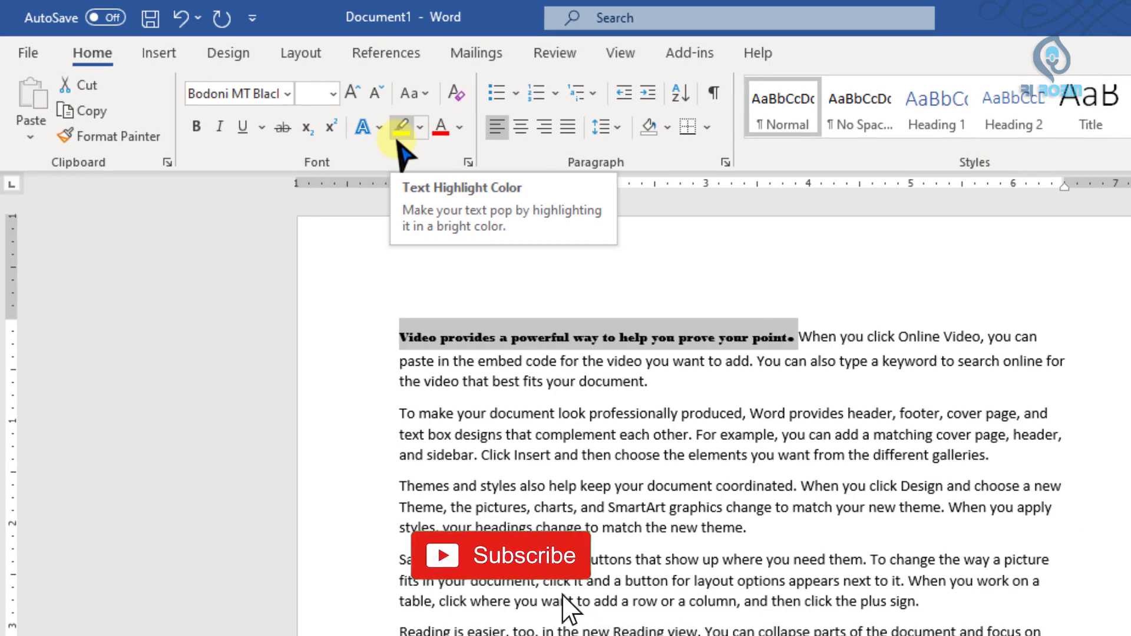
Increase the first sentence step by step from 9 pt to 20 pt
left_click(352, 93)
left_click(353, 93)
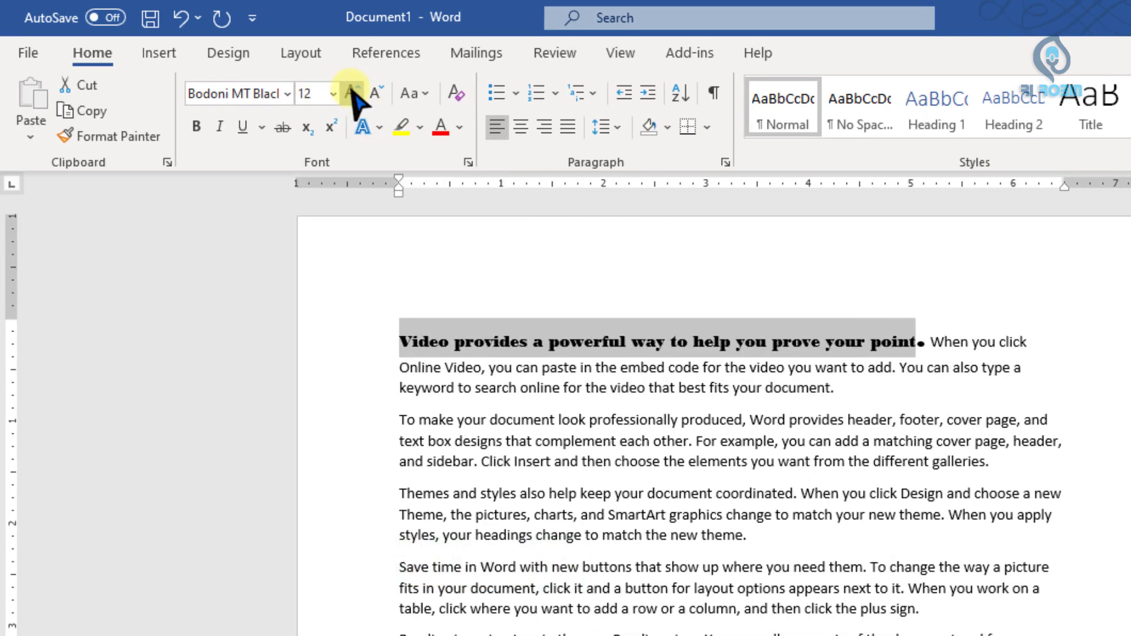
left_click(352, 93)
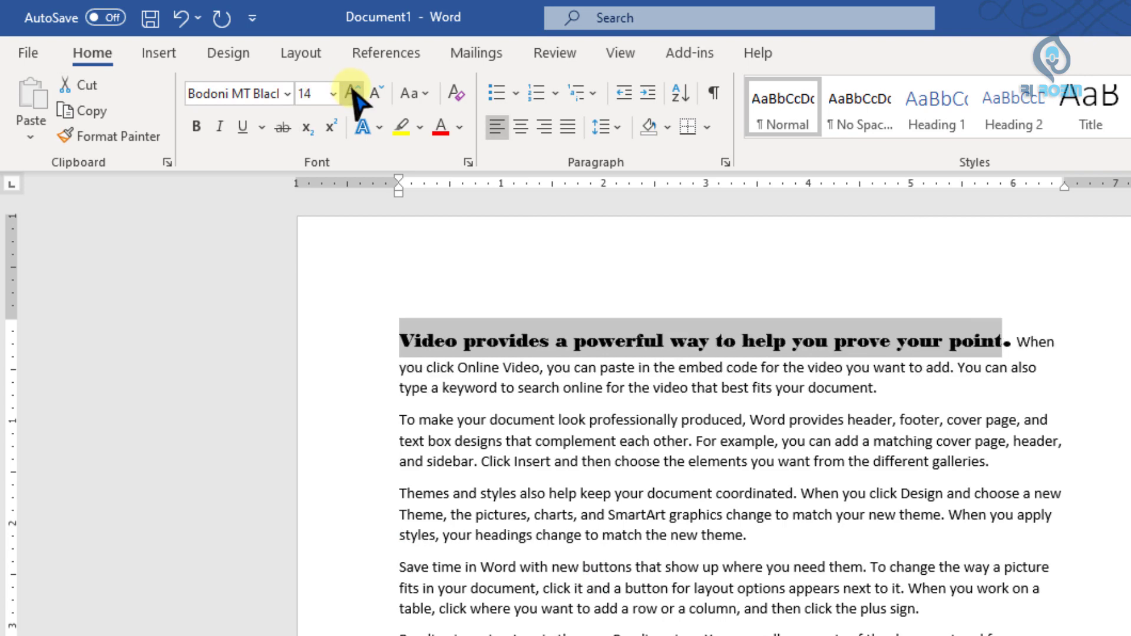
left_click(352, 93)
left_click(352, 93)
left_click(352, 94)
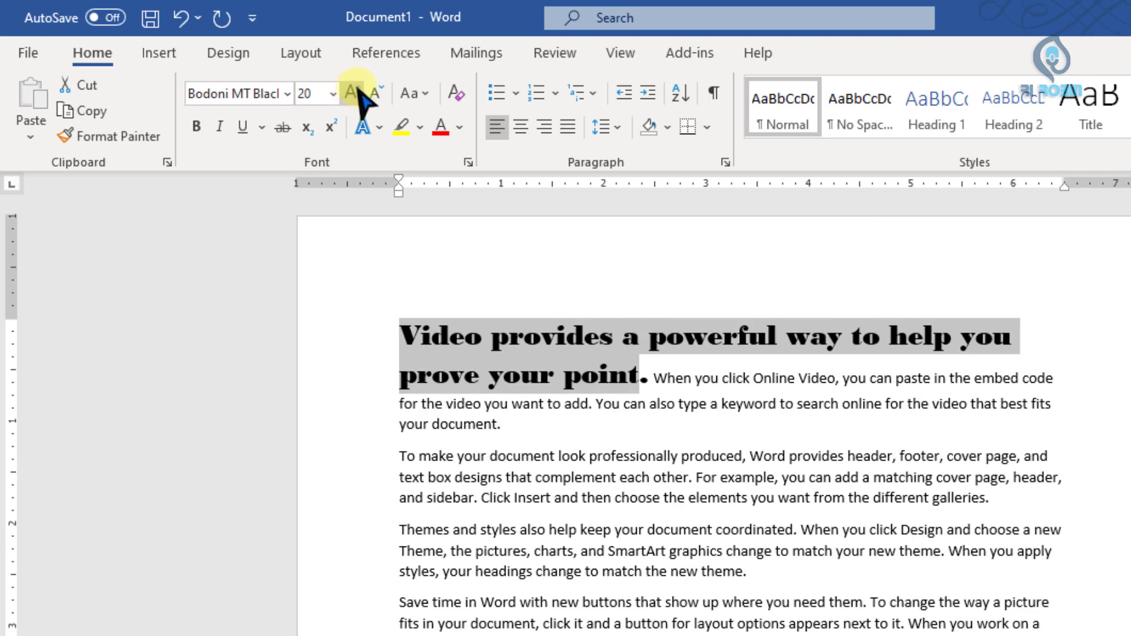
left_click(411, 94)
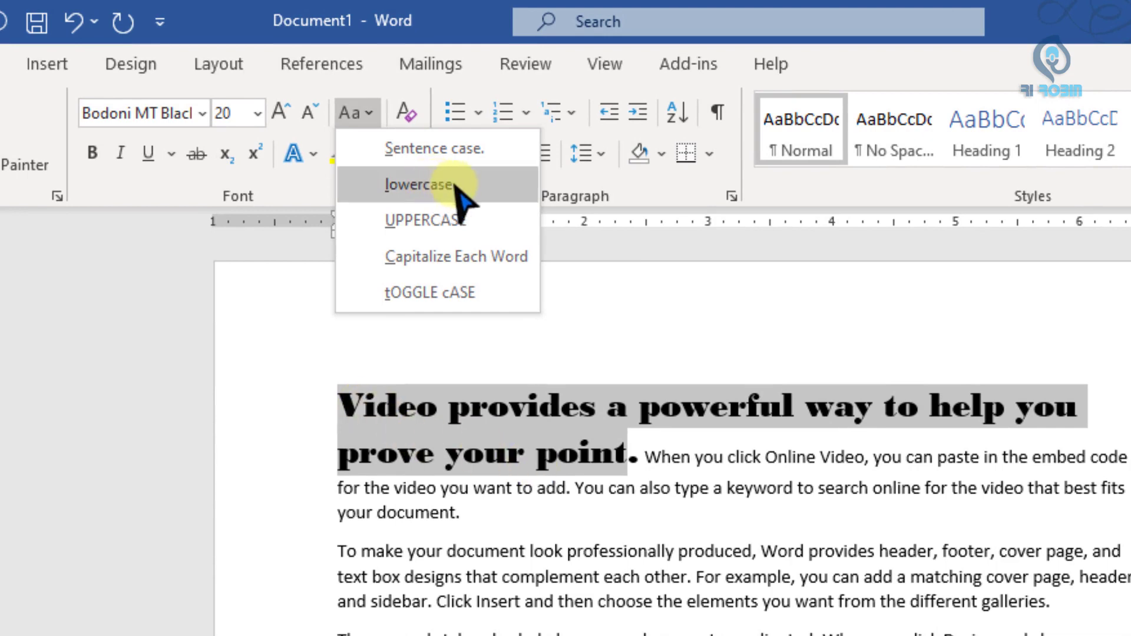
Change the heading to lowercase, then to UPPERCASE
left_click(419, 184)
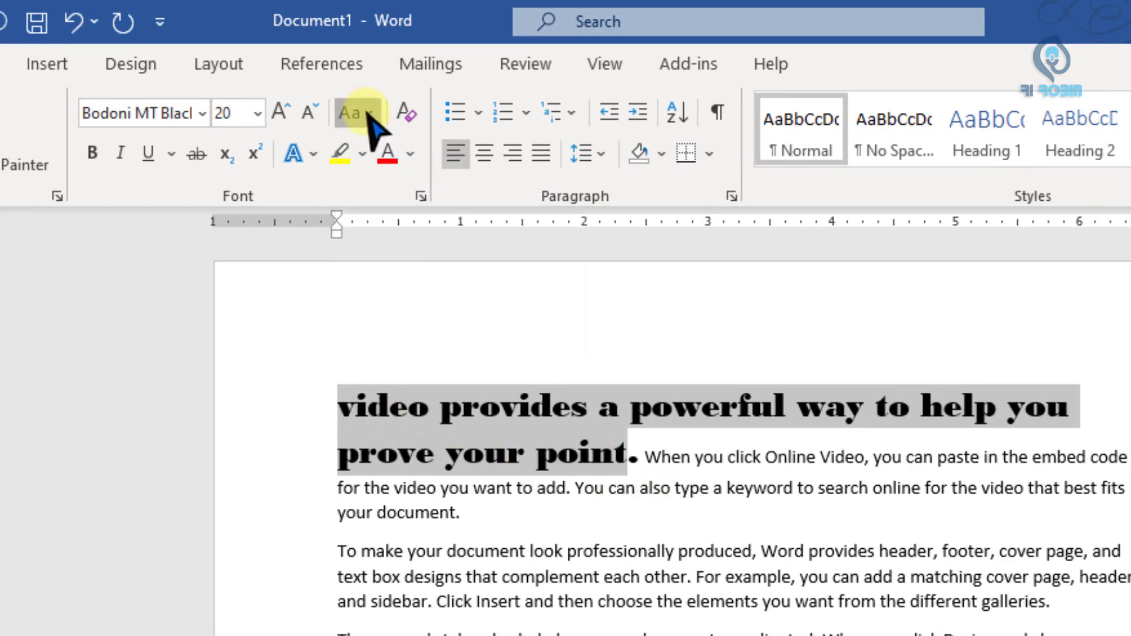
left_click(356, 113)
left_click(439, 223)
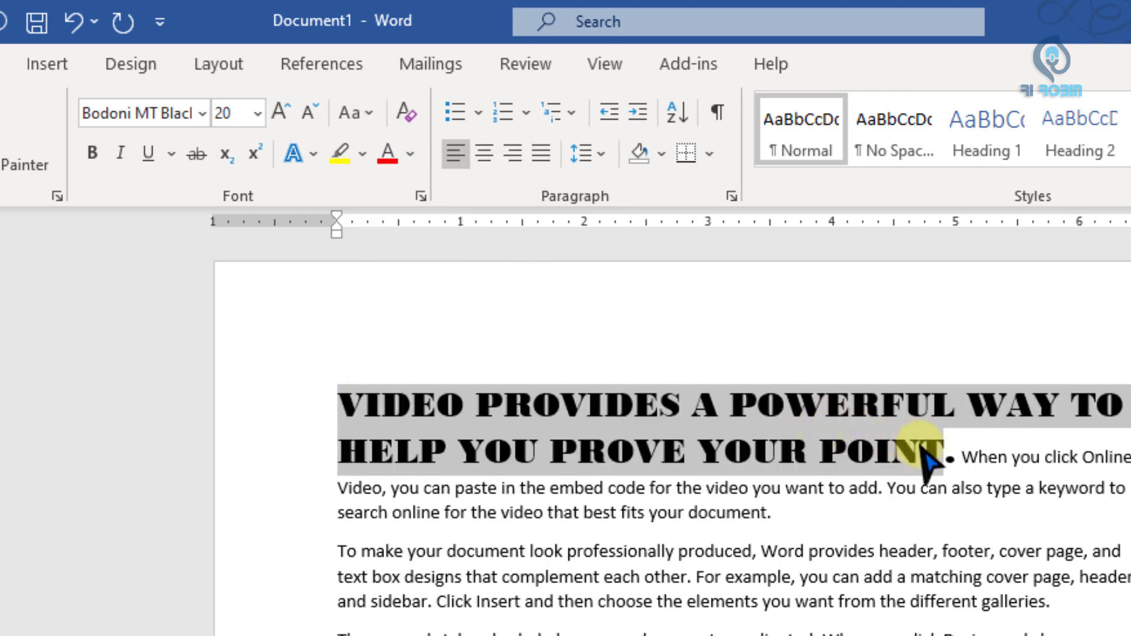
Apply Capitalize Each Word to the heading, then switch it to tOGGLE cASE
left_click(363, 113)
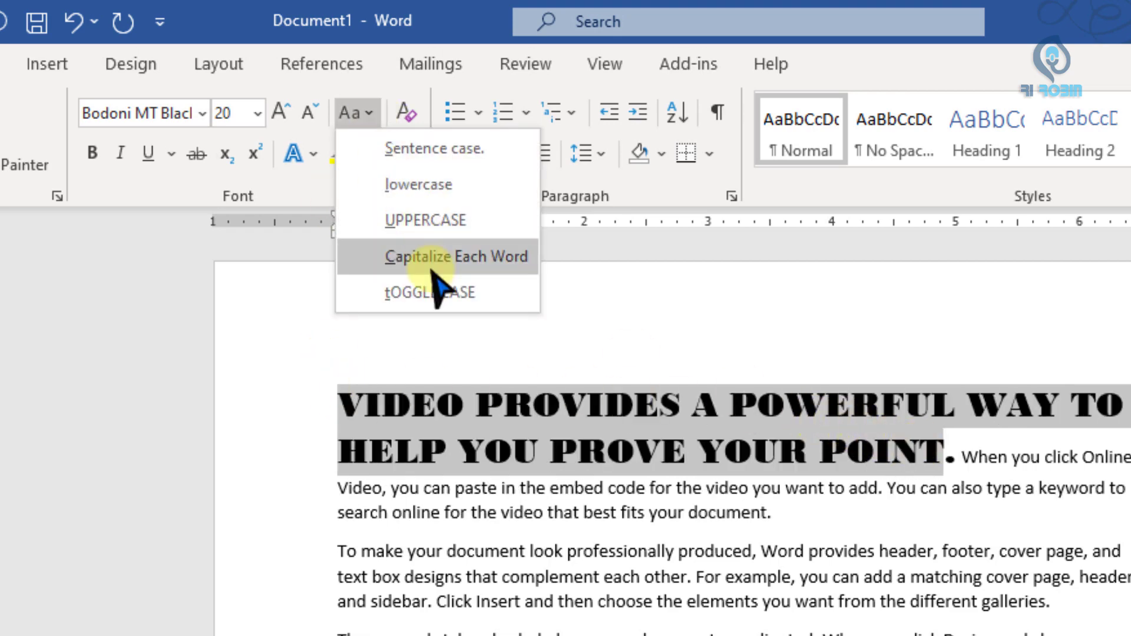
left_click(460, 256)
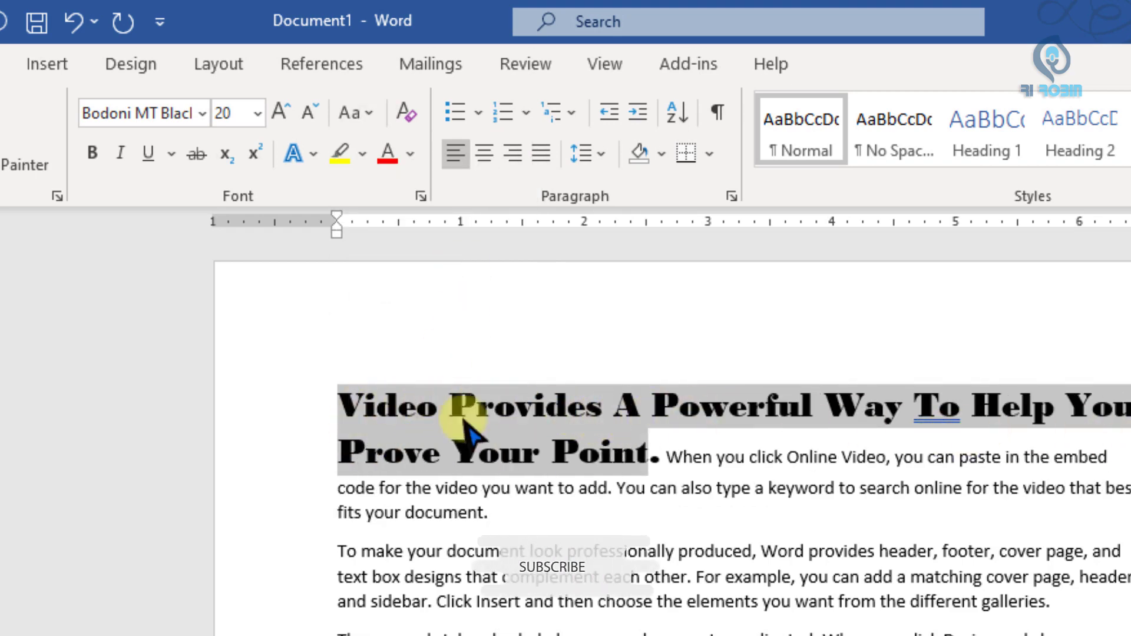
left_click(362, 114)
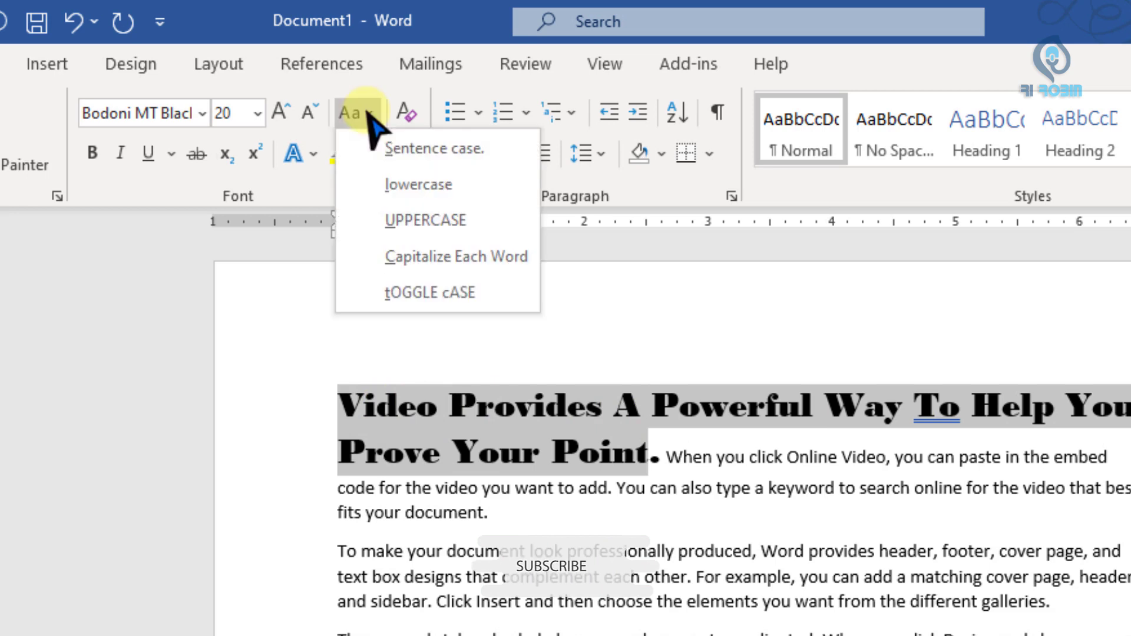
left_click(406, 294)
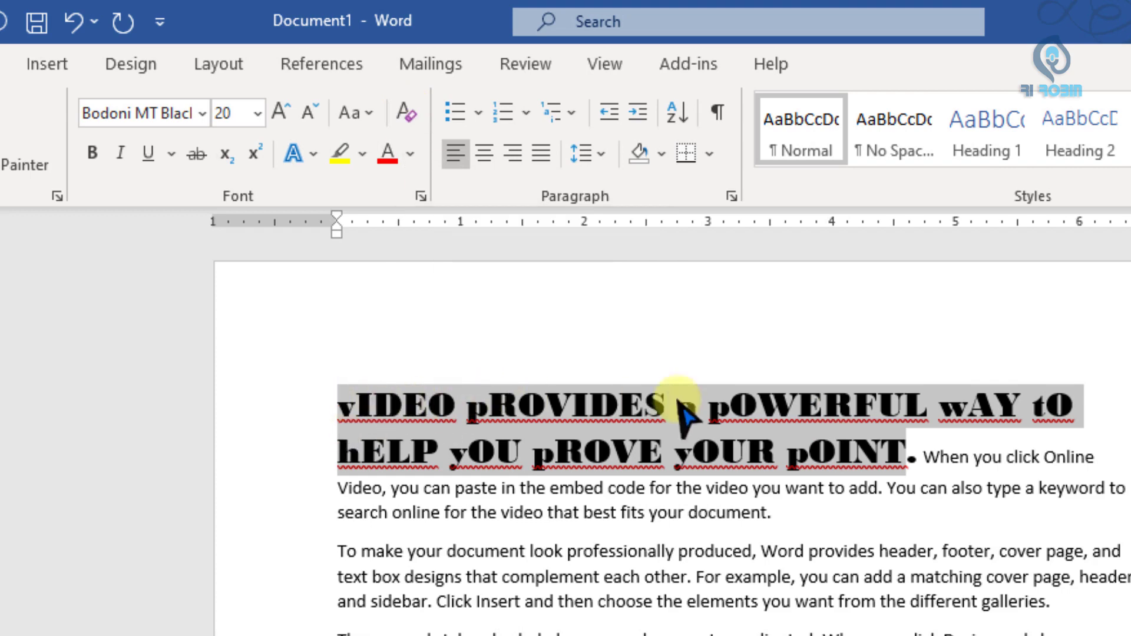
Clear the heading's formatting, then make it bold, 36 pt, italic, wave-underlined and struck through
left_click(406, 118)
left_click(804, 397)
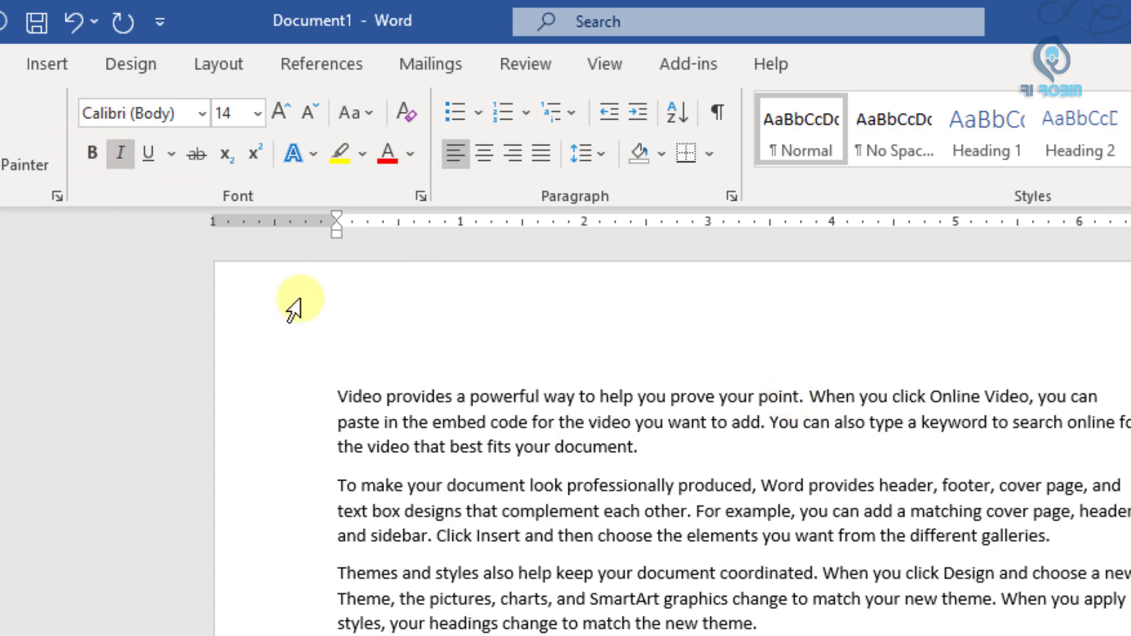
left_click_drag(341, 401, 805, 386)
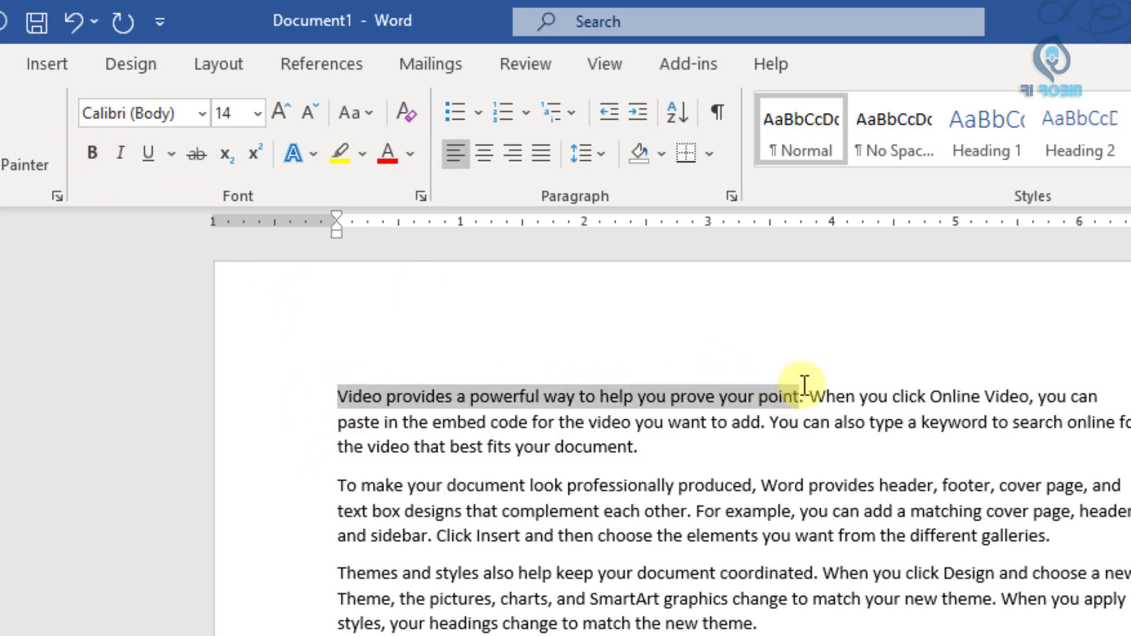
left_click(92, 165)
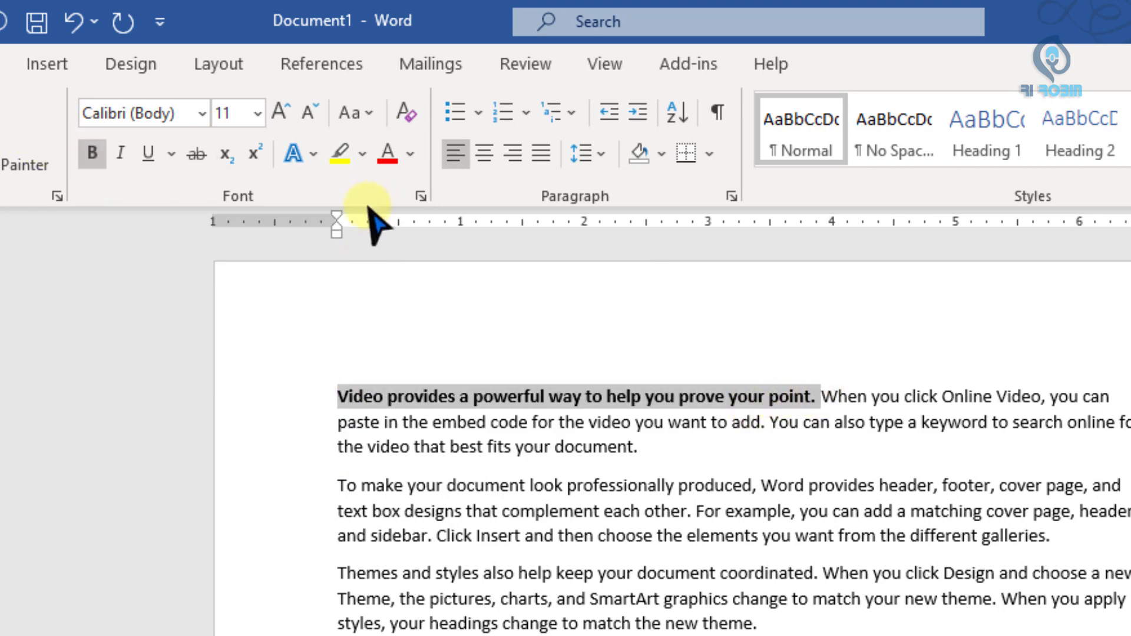
left_click(93, 148)
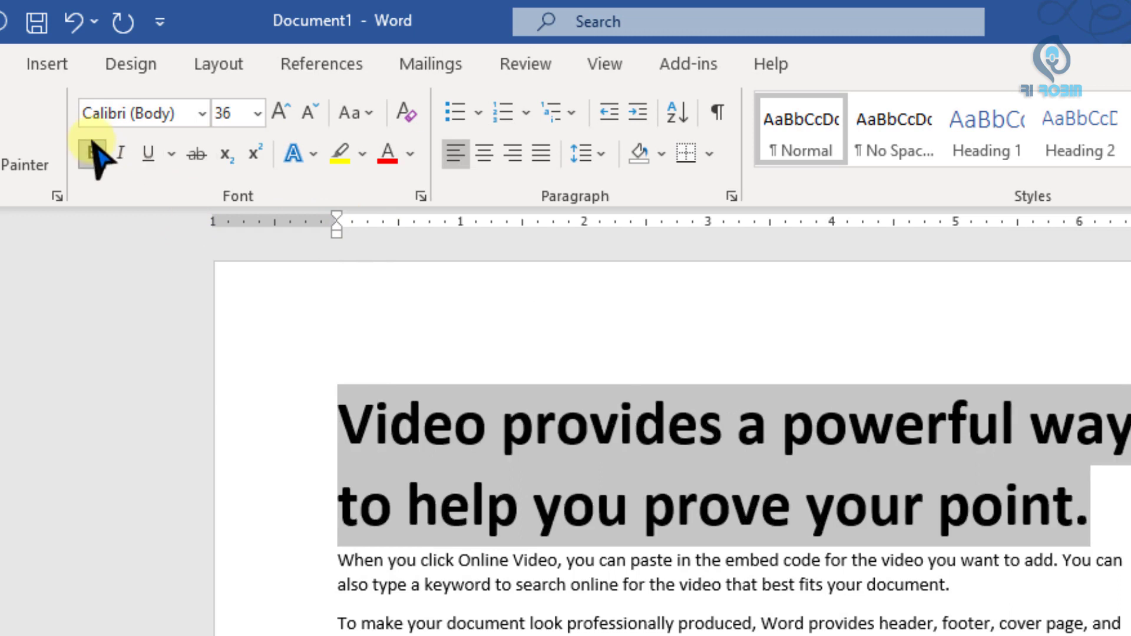
left_click(122, 155)
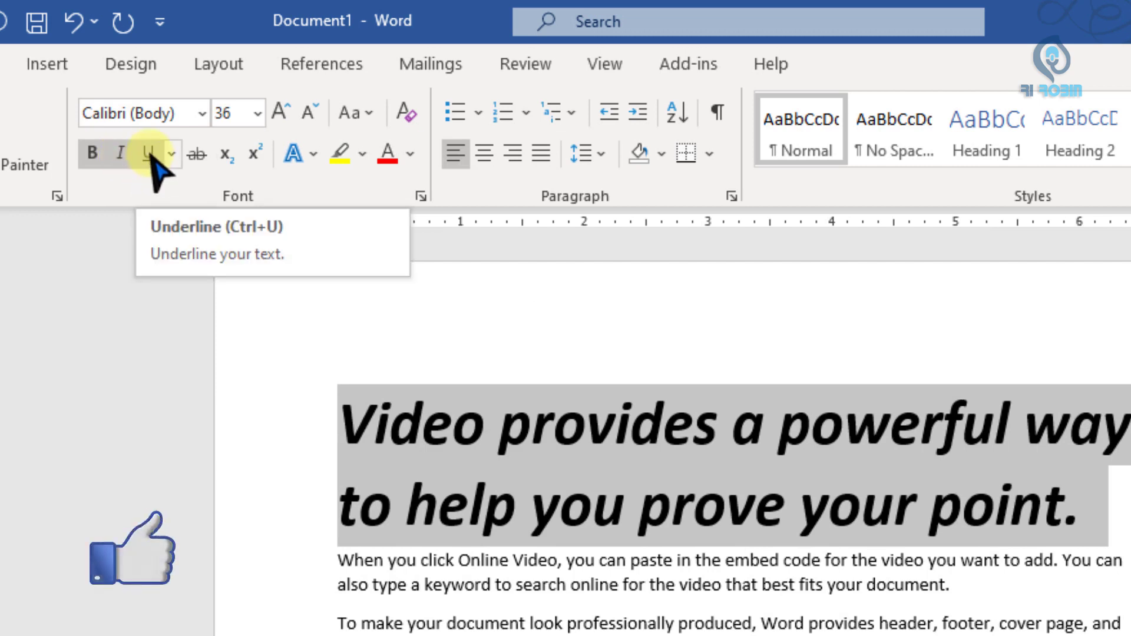
left_click(148, 154)
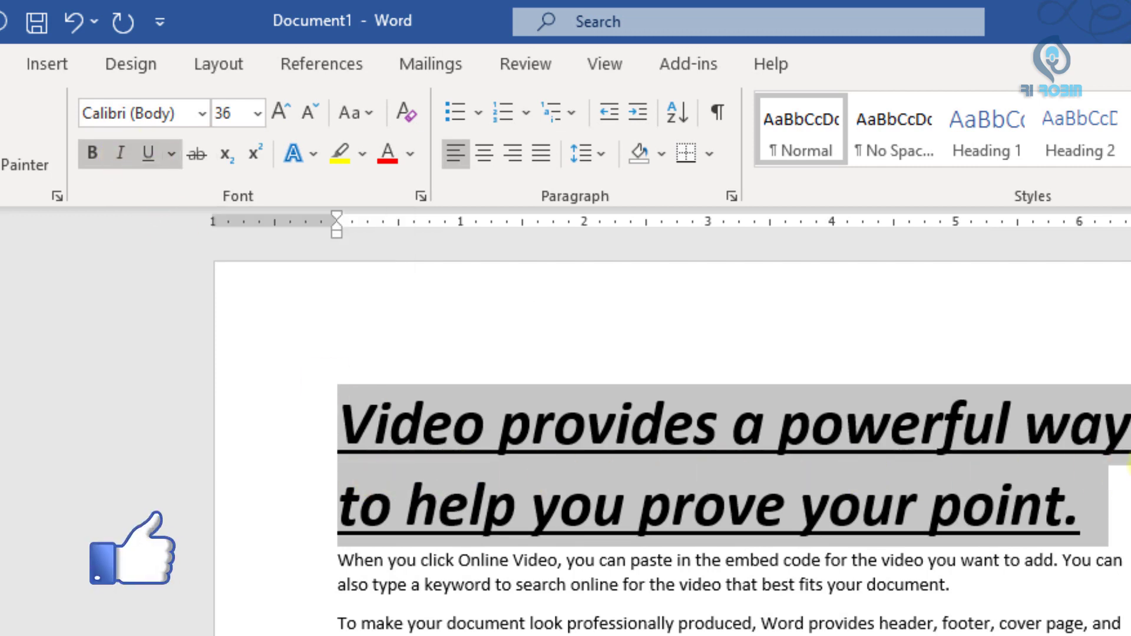
left_click(170, 154)
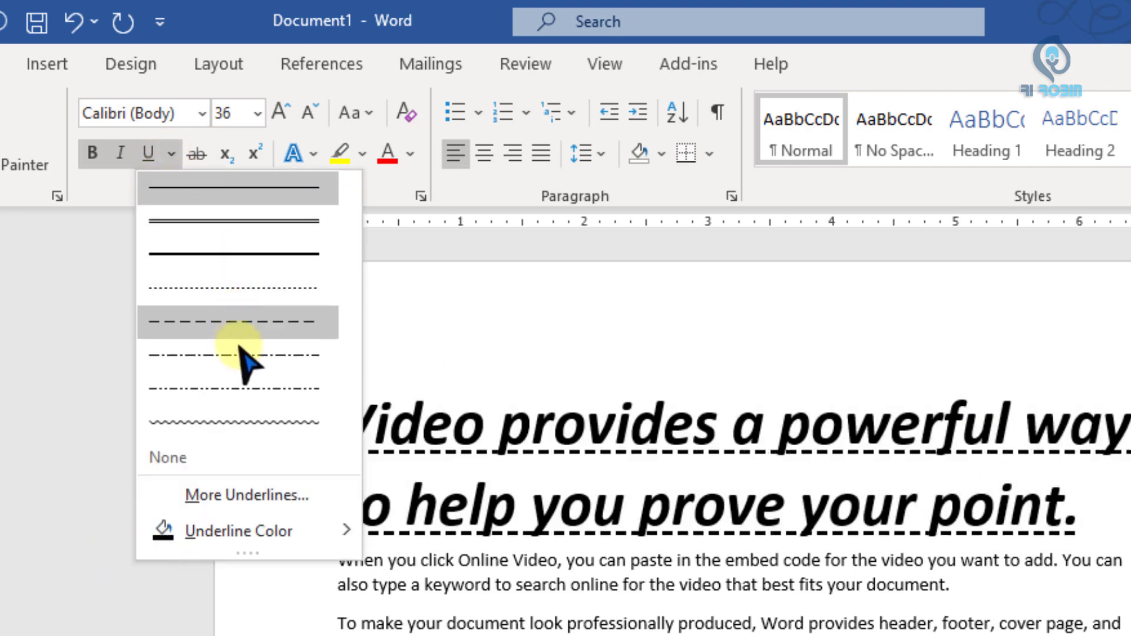
left_click(246, 423)
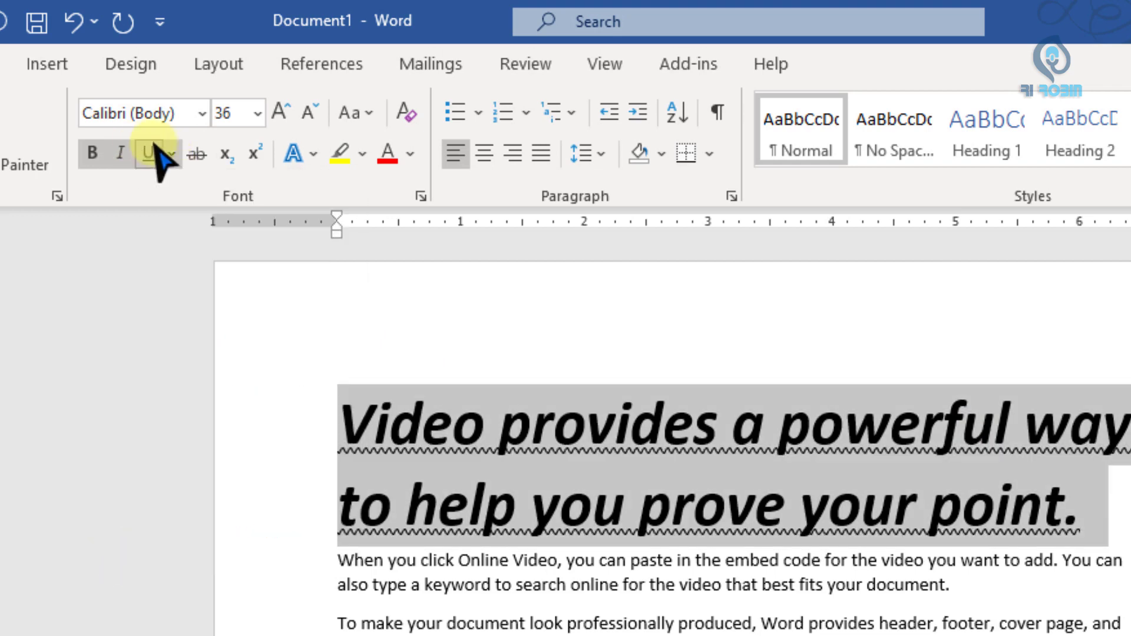
left_click(198, 154)
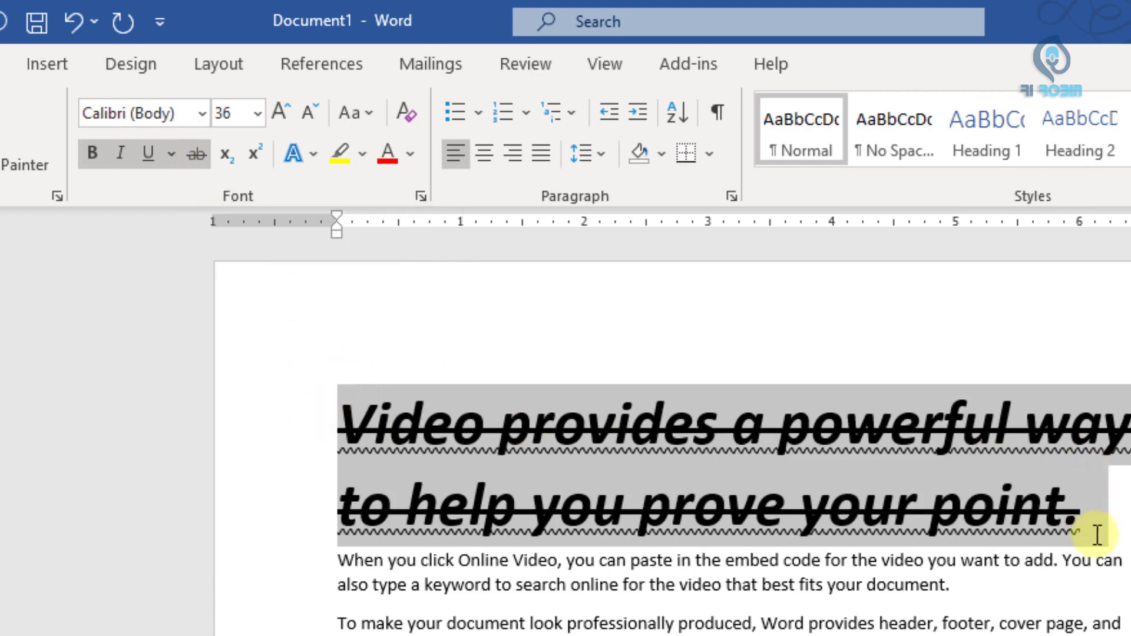
left_click(1116, 497)
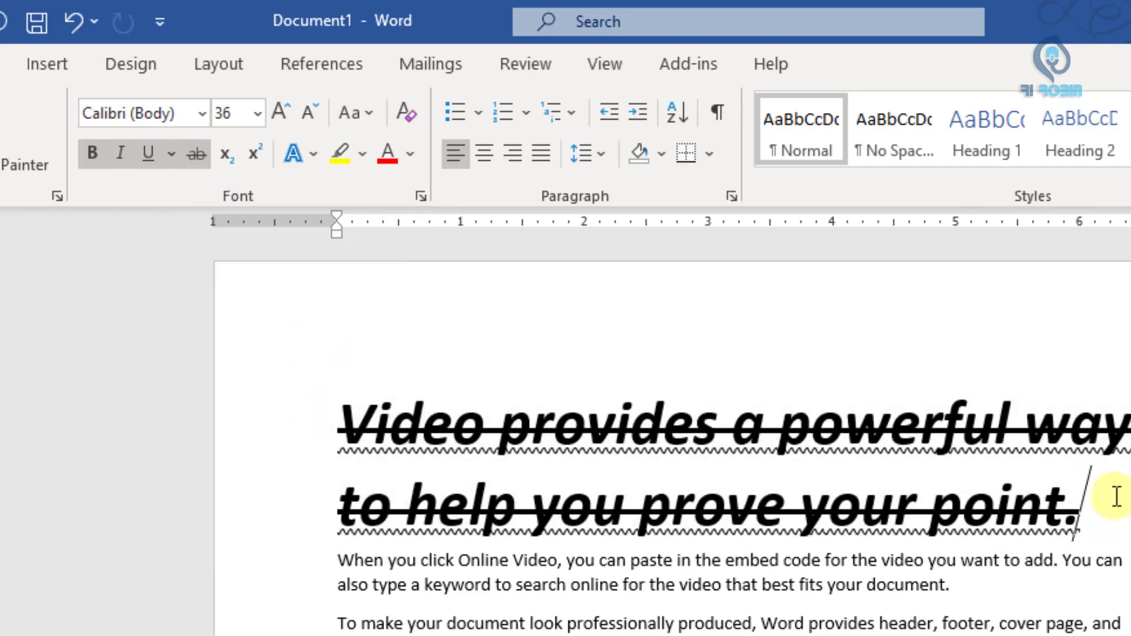
Start a new line after the first paragraph reading 'Price= 150, 130'
left_click(1023, 589)
key("Return")
type("Price= 150, 130")
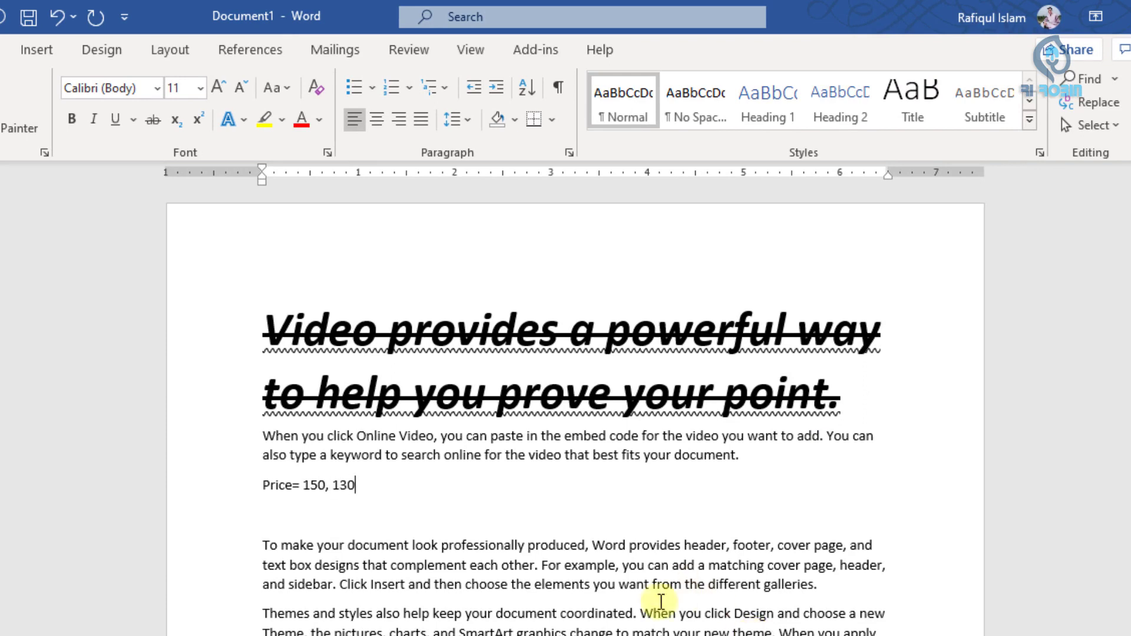
Strike through the old price 150 on the Price line and add a line below
left_click_drag(333, 485, 296, 484)
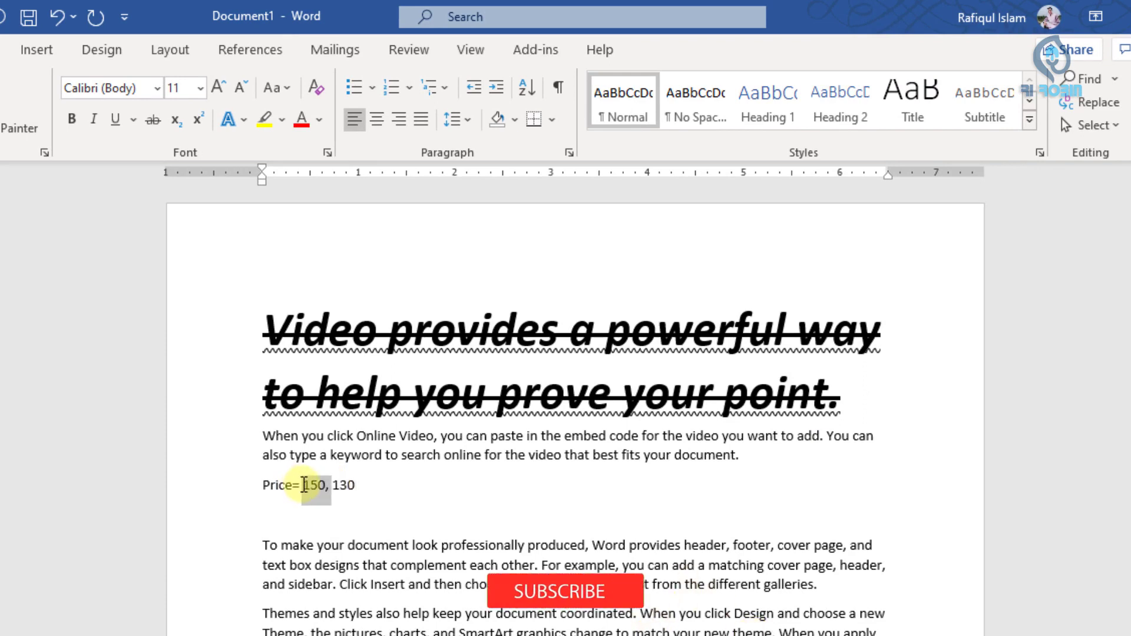
left_click(153, 120)
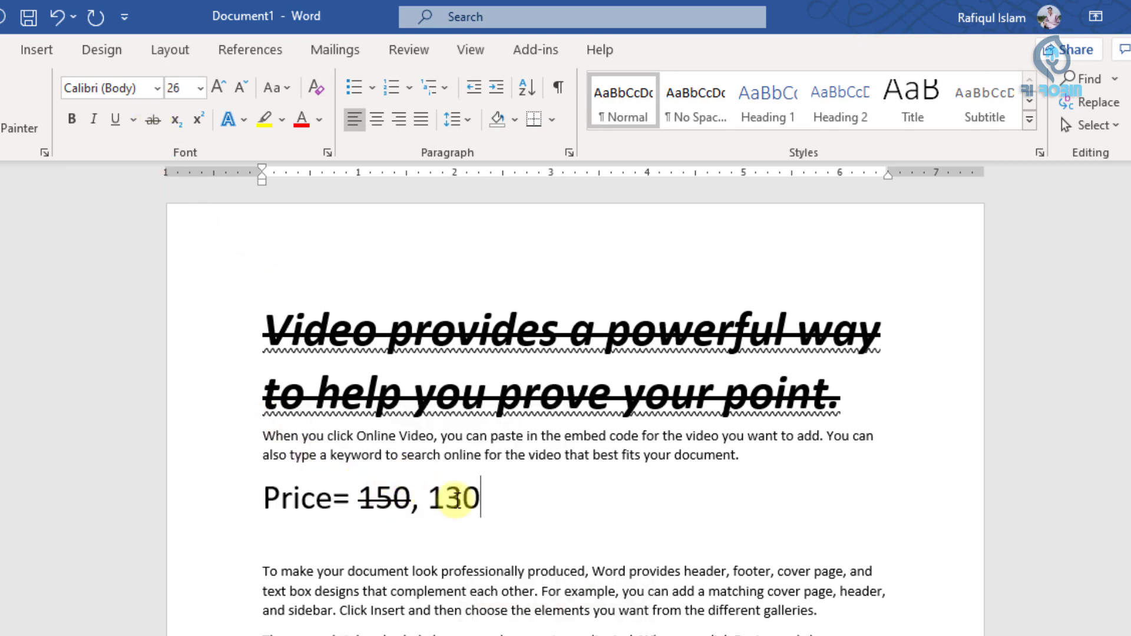
double_click(412, 501)
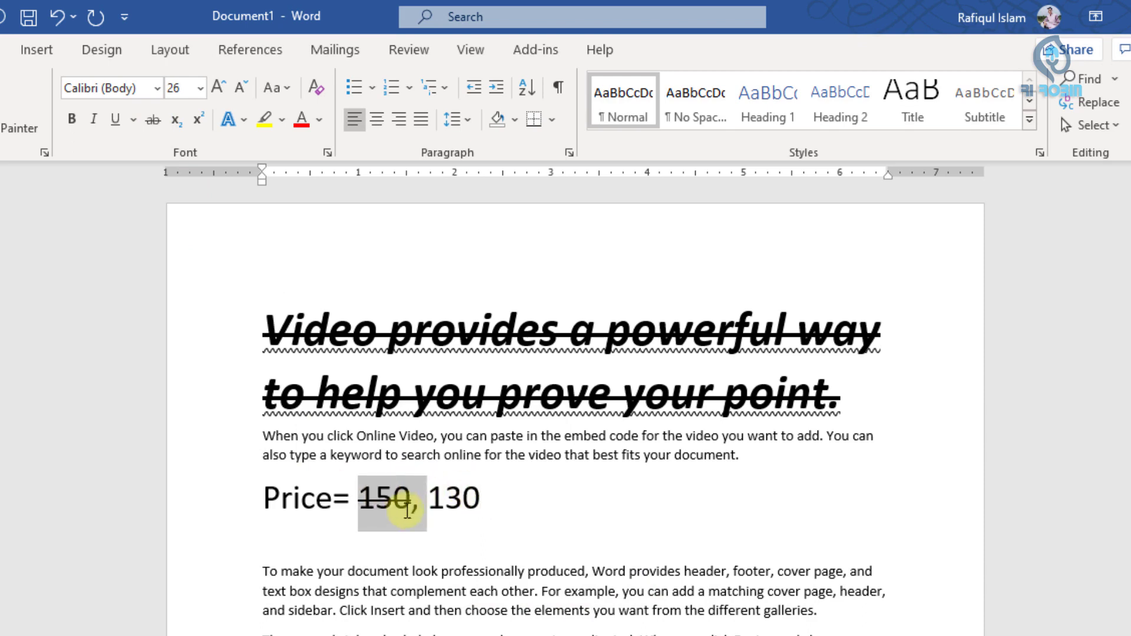
left_click_drag(411, 500, 373, 502)
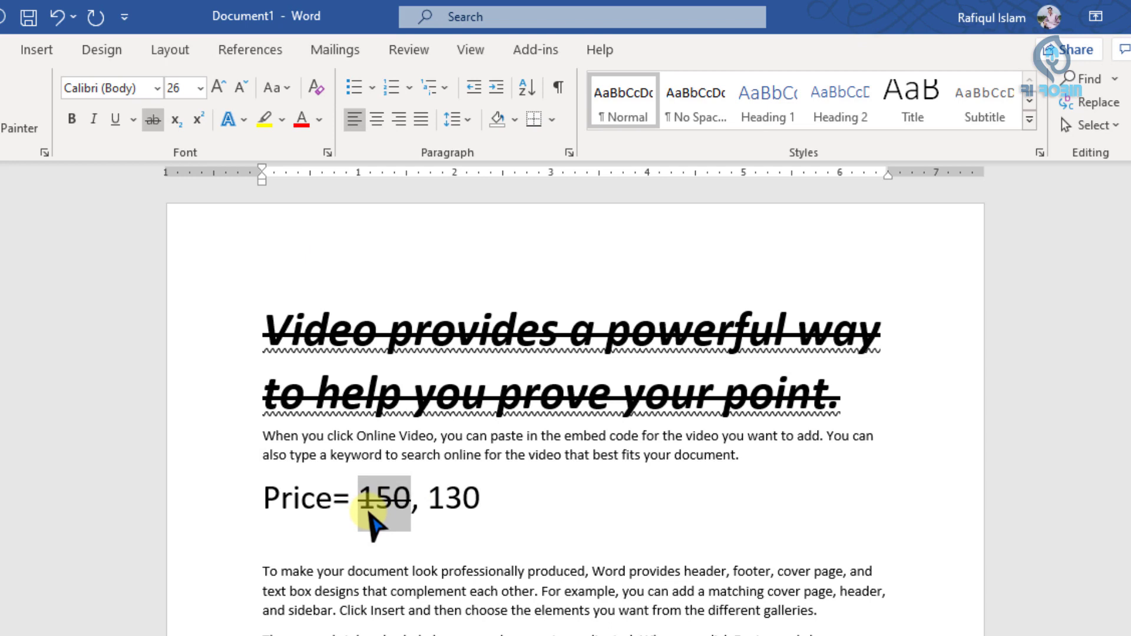
left_click(382, 509)
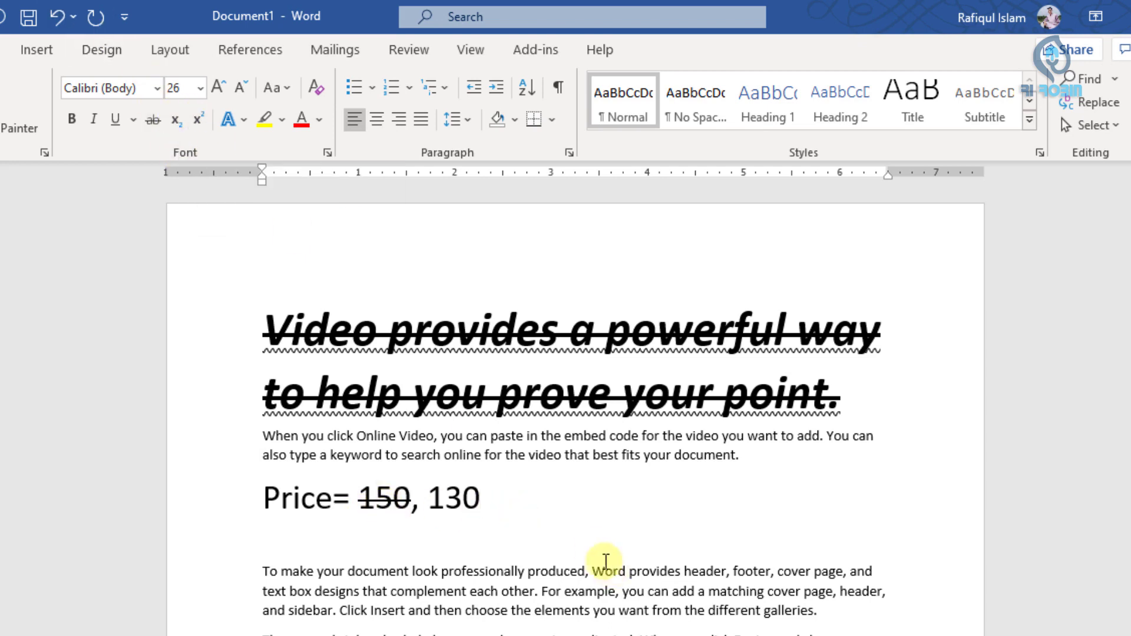
key("Return")
key("Return")
type("5")
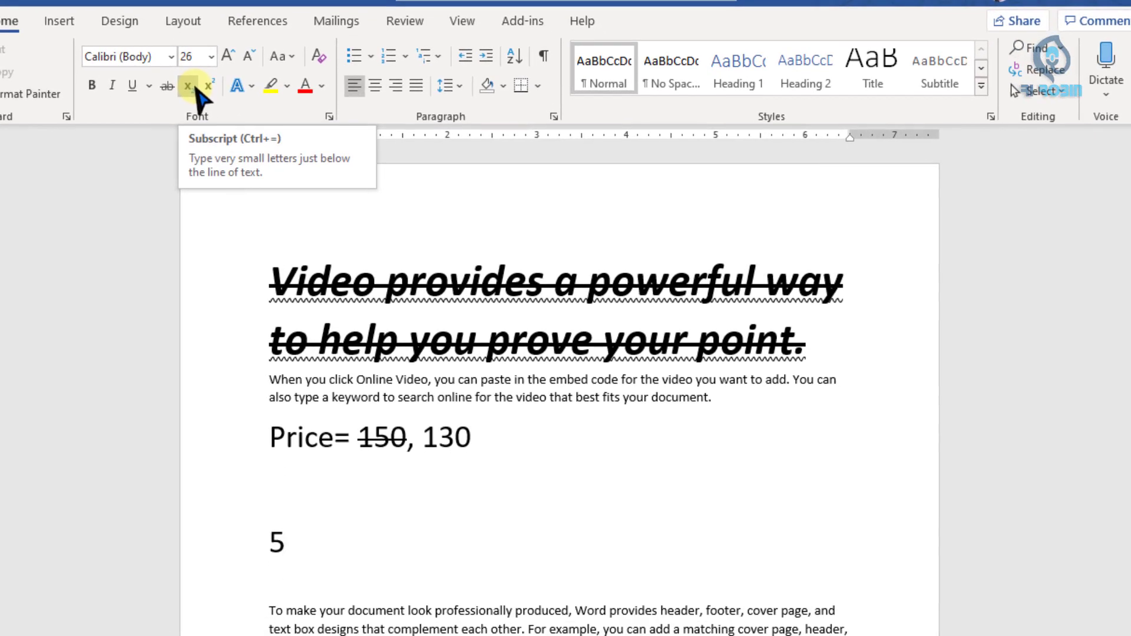
Make the digits after 5 superscript and delete the extras 63125, leaving 5 cubed
left_click(194, 87)
type("363125")
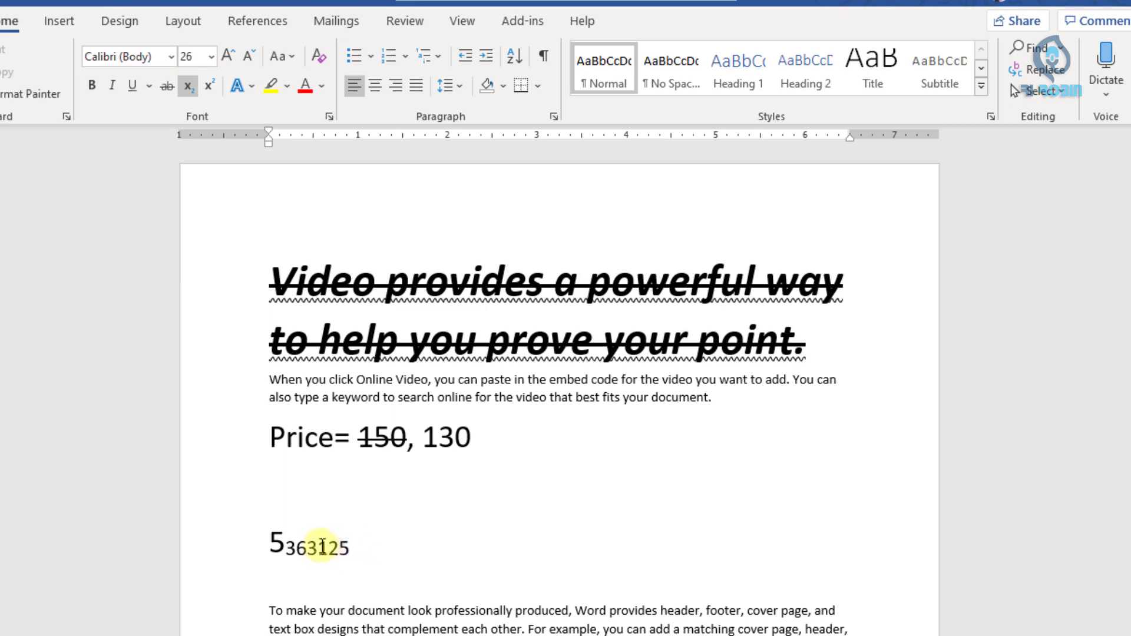
left_click_drag(371, 549, 295, 544)
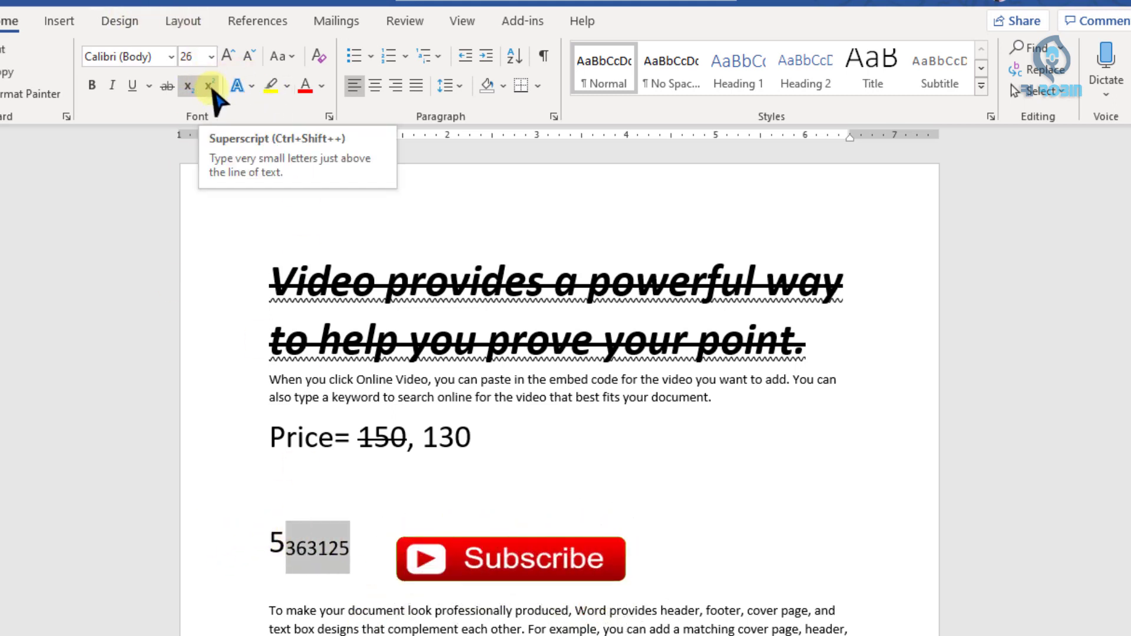
left_click(209, 87)
left_click_drag(295, 532, 411, 527)
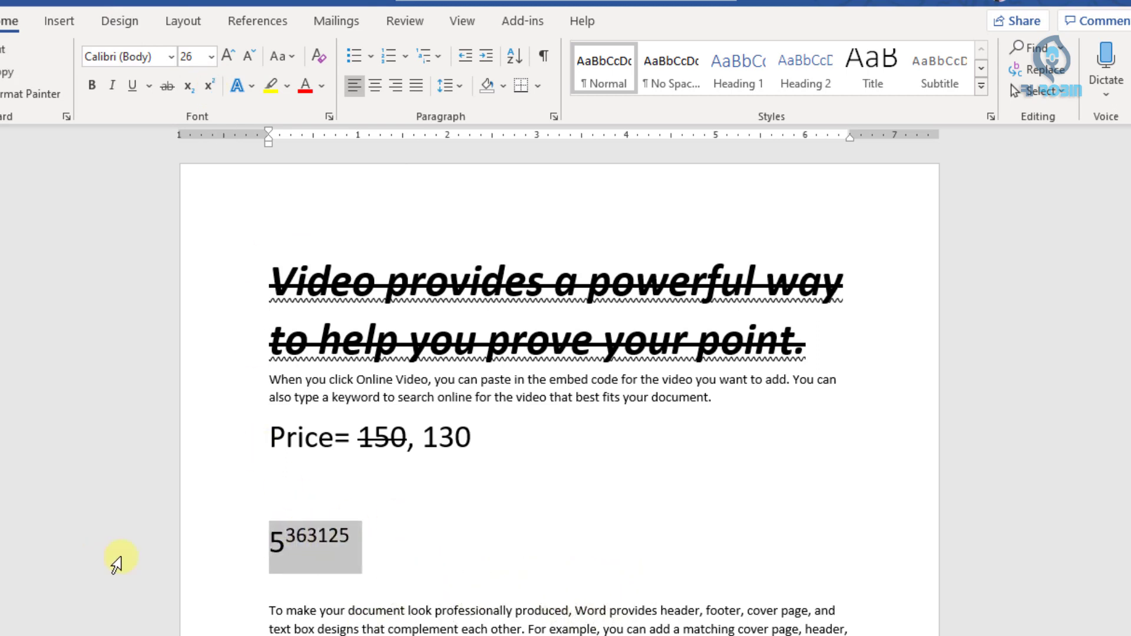
left_click(353, 535)
left_click_drag(353, 535, 297, 535)
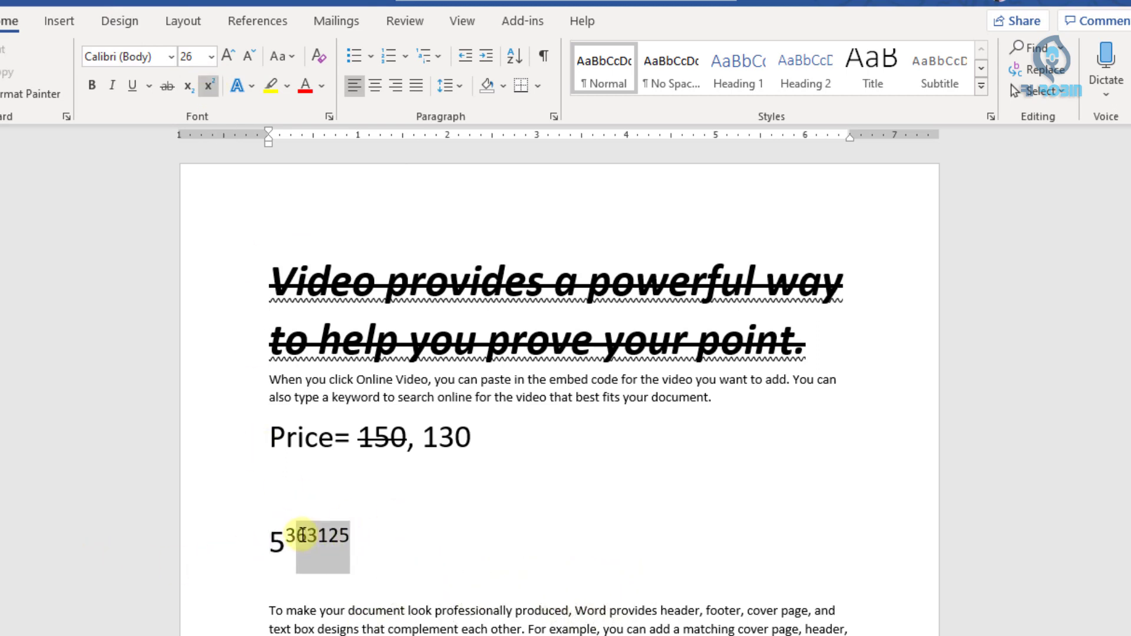
key("BackSpace")
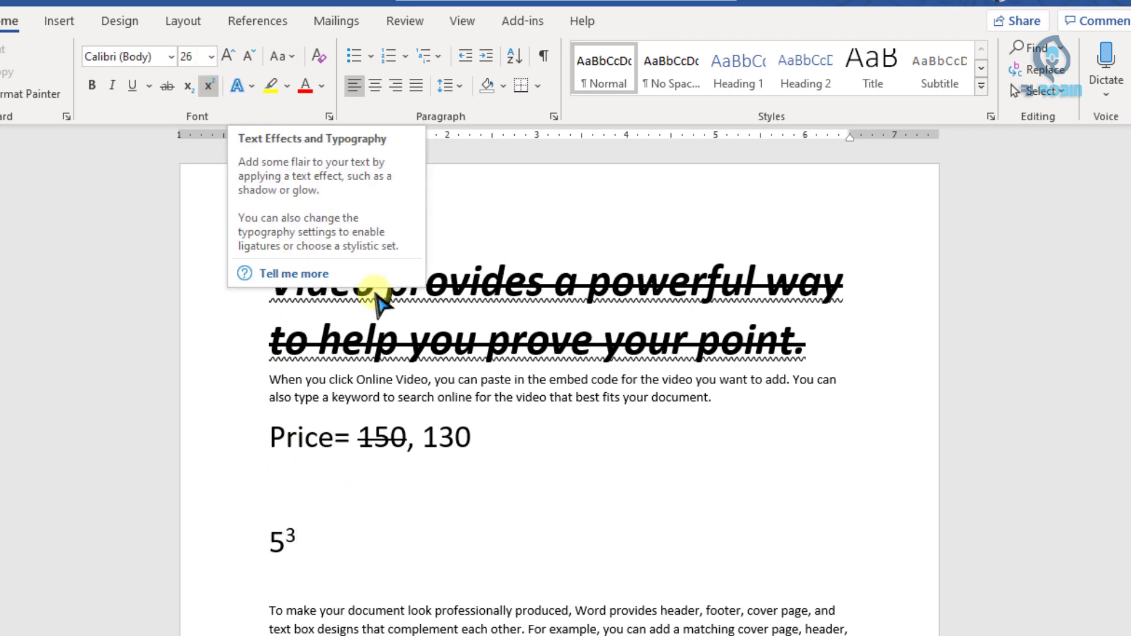
Clear the heading's formatting, size it 24 pt and apply the blue outlined text effect
scroll(714, 341, "down", 1)
left_click_drag(806, 295, 278, 195)
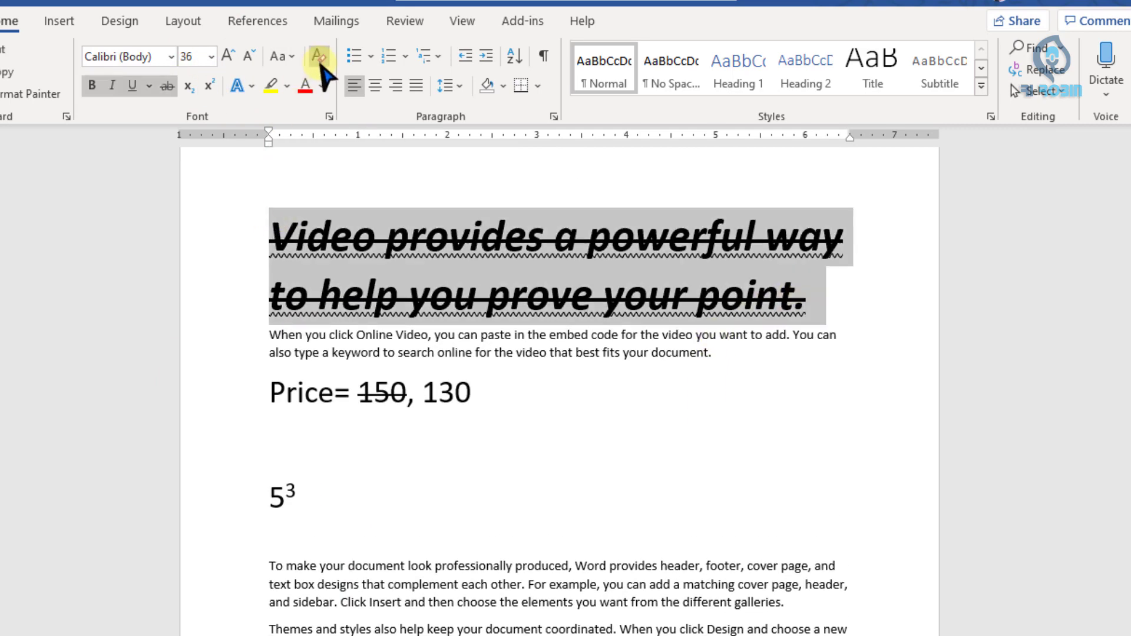
left_click(318, 57)
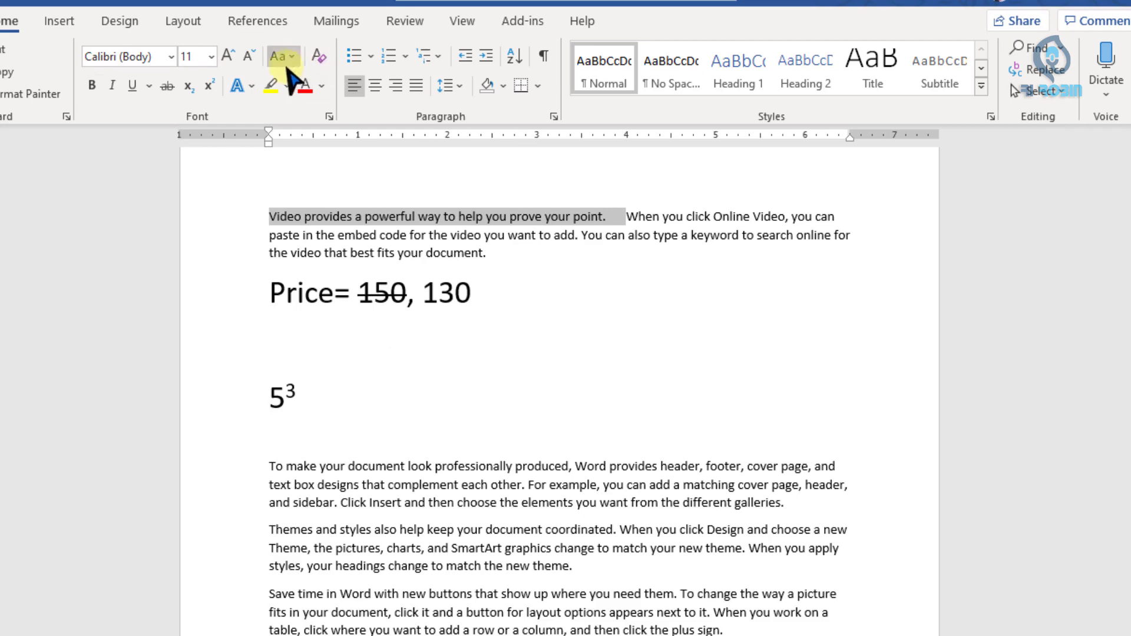
left_click(211, 56)
left_click(197, 294)
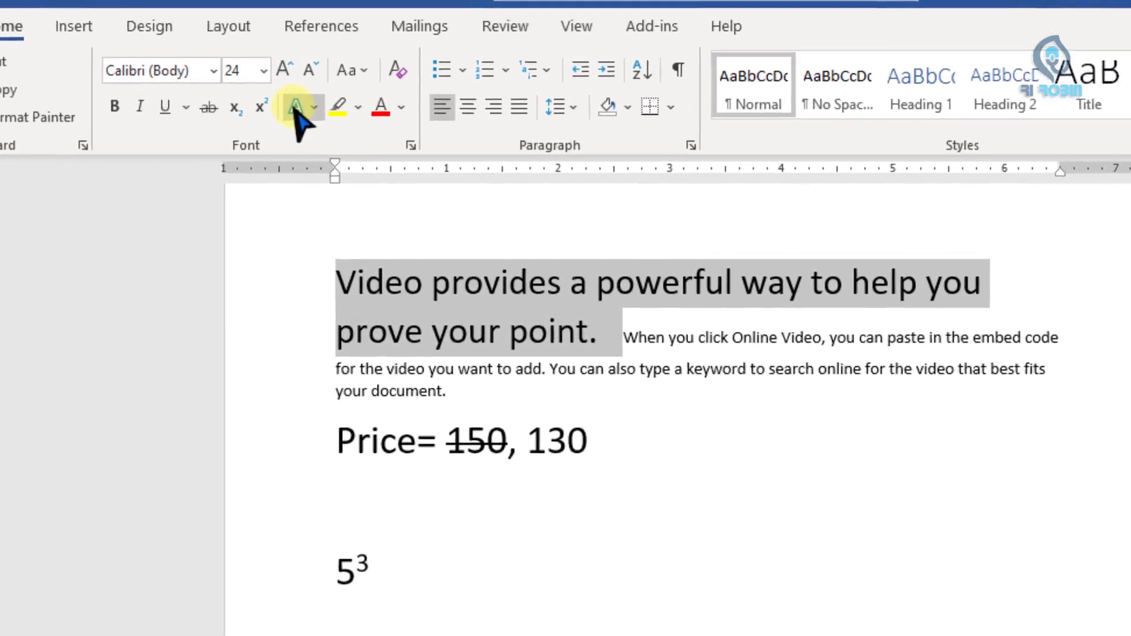
left_click(253, 86)
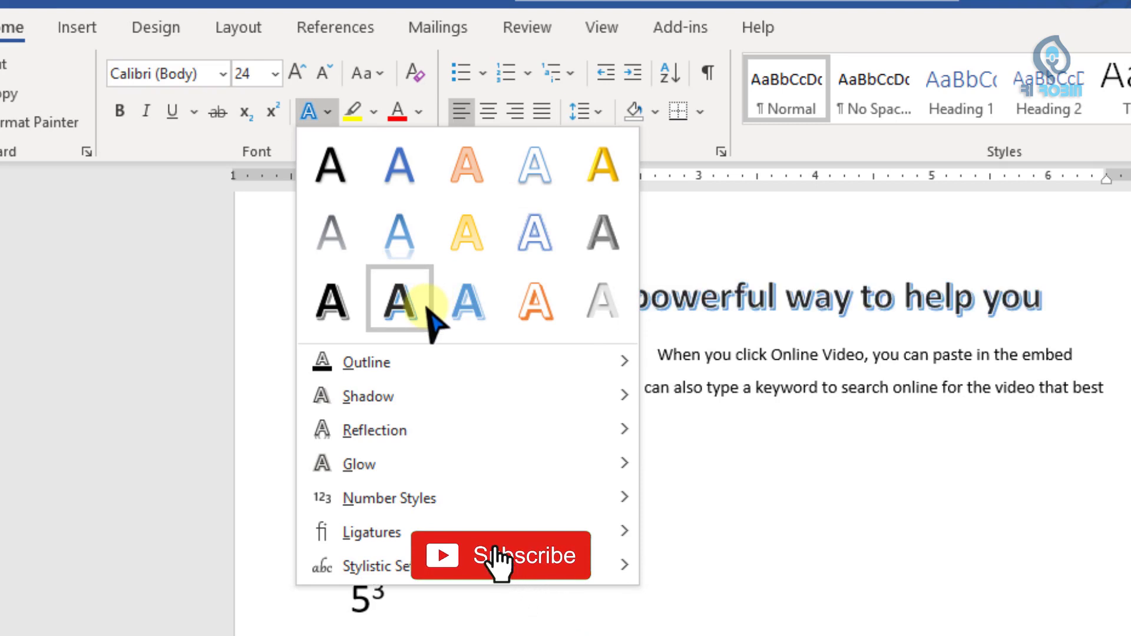
left_click(457, 304)
left_click(563, 303)
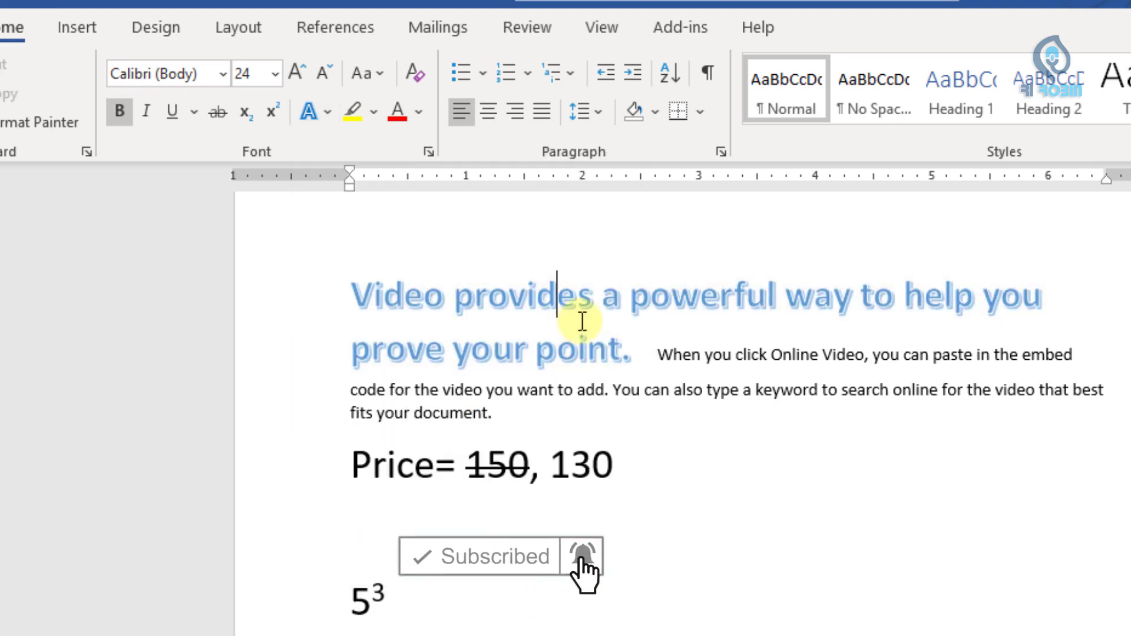
Place the cursor before 'When' and scroll through the document to review it
left_click(654, 354)
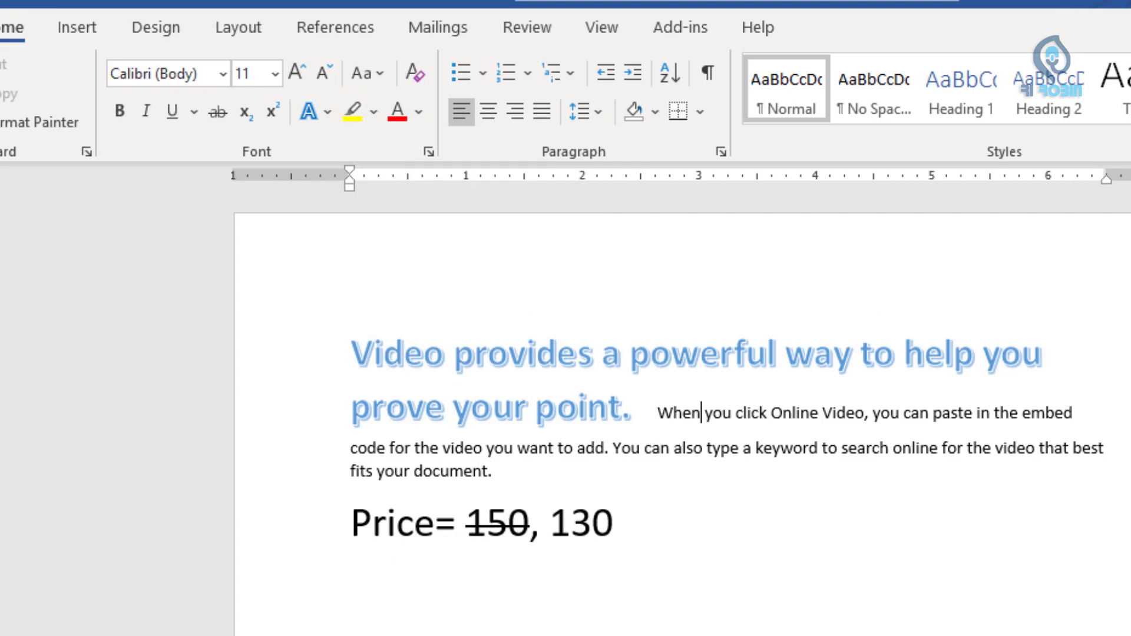
scroll(682, 415, "down", 5)
scroll(682, 416, "down", 3)
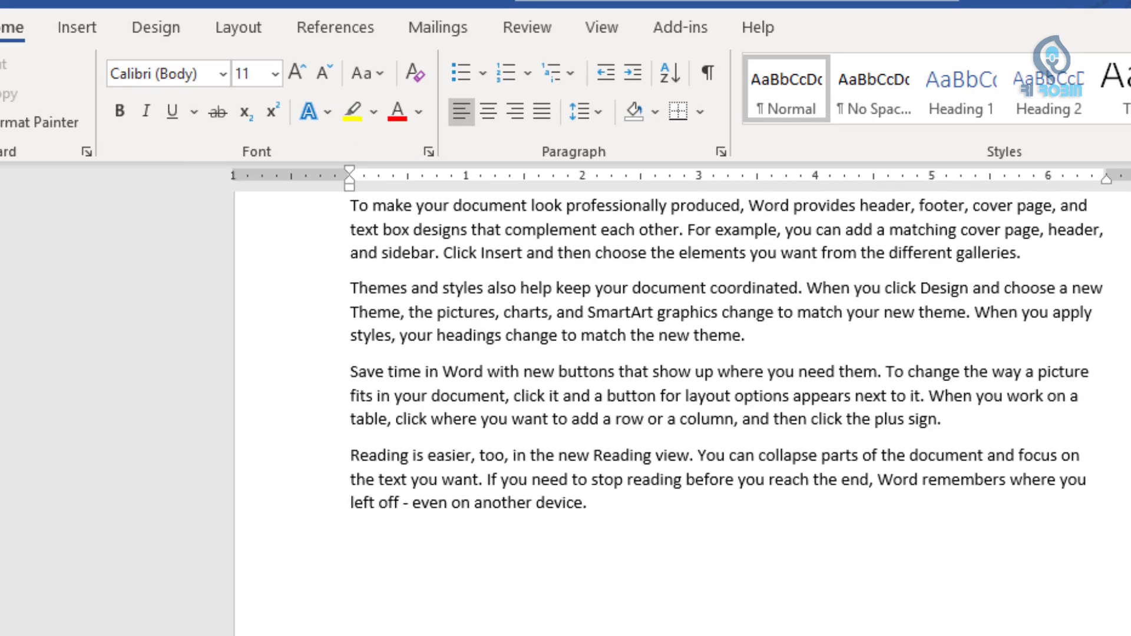
scroll(631, 586, "up", 2)
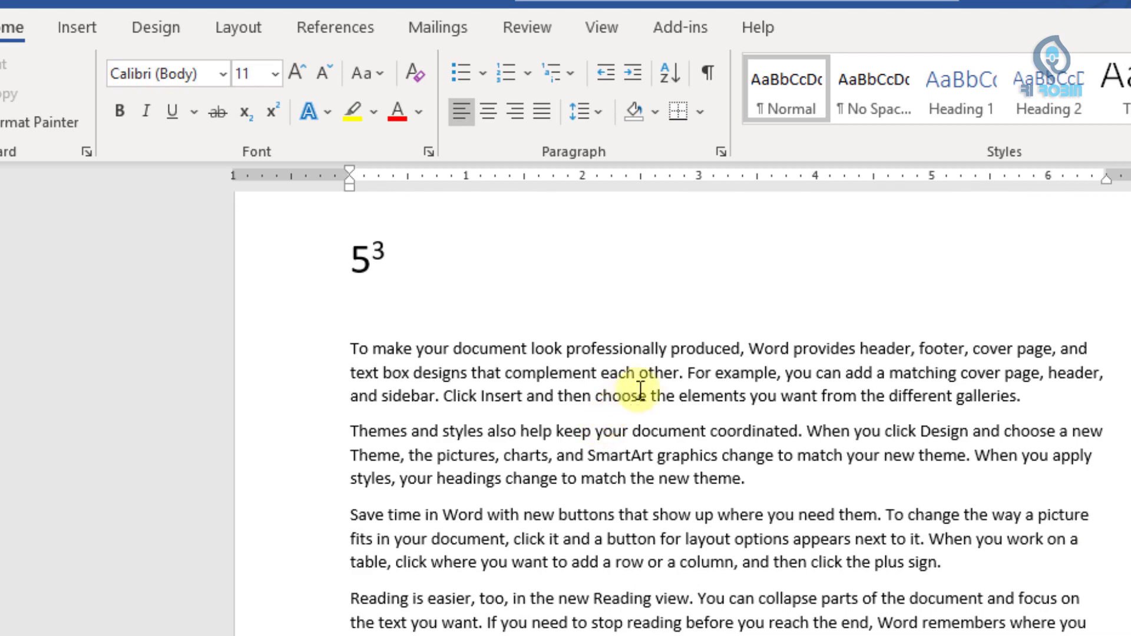
scroll(682, 416, "up", 5)
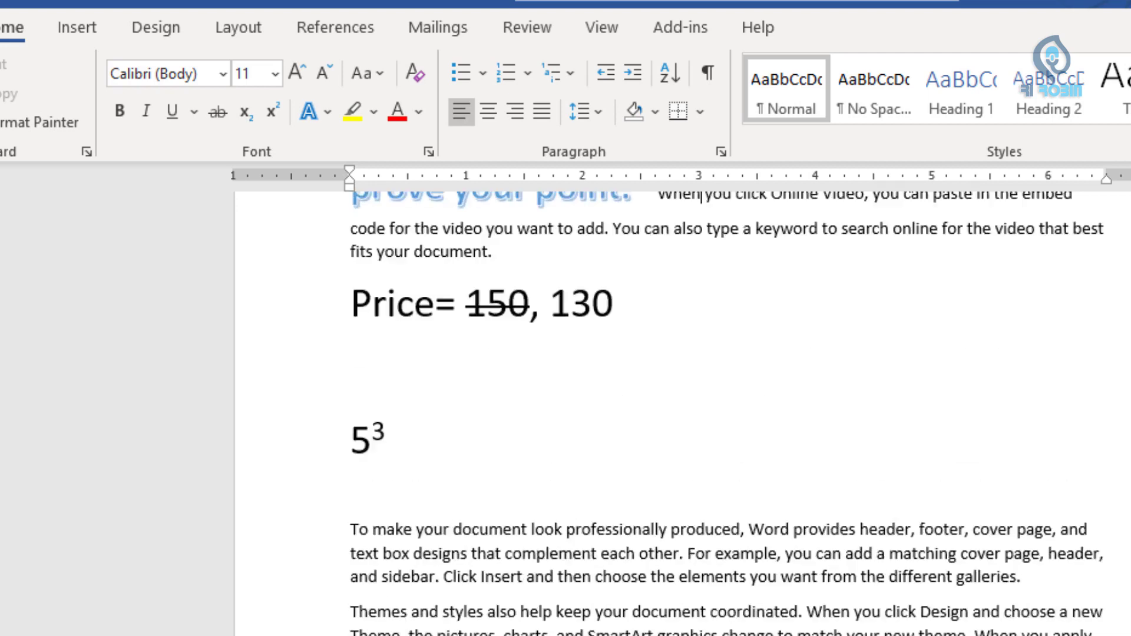
scroll(683, 415, "up", 5)
scroll(682, 415, "down", 10)
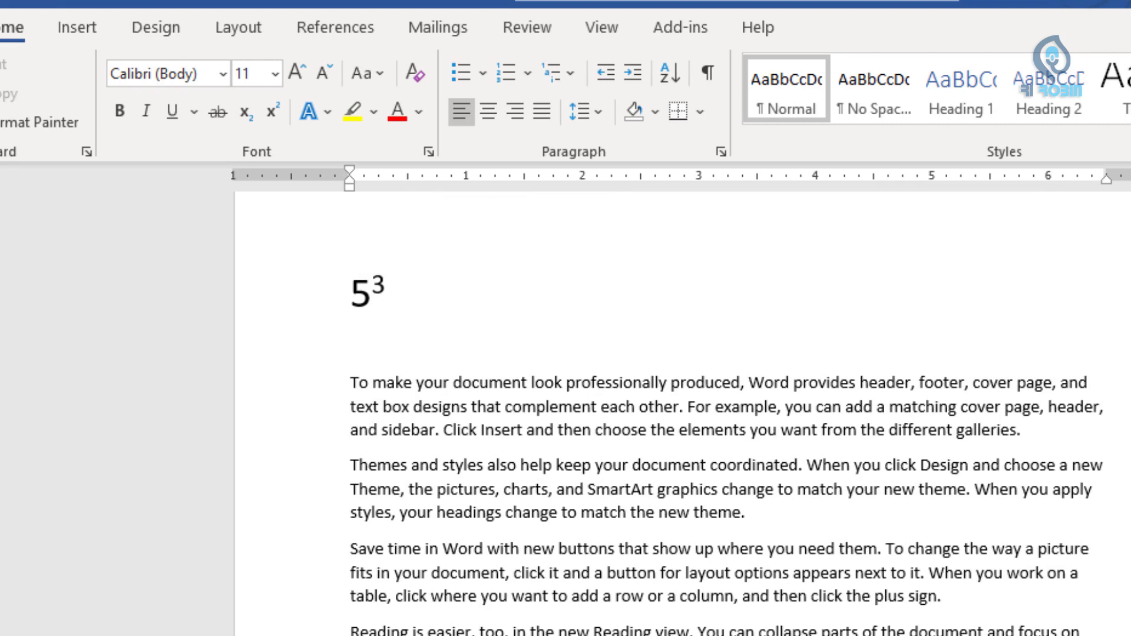
left_click(355, 120)
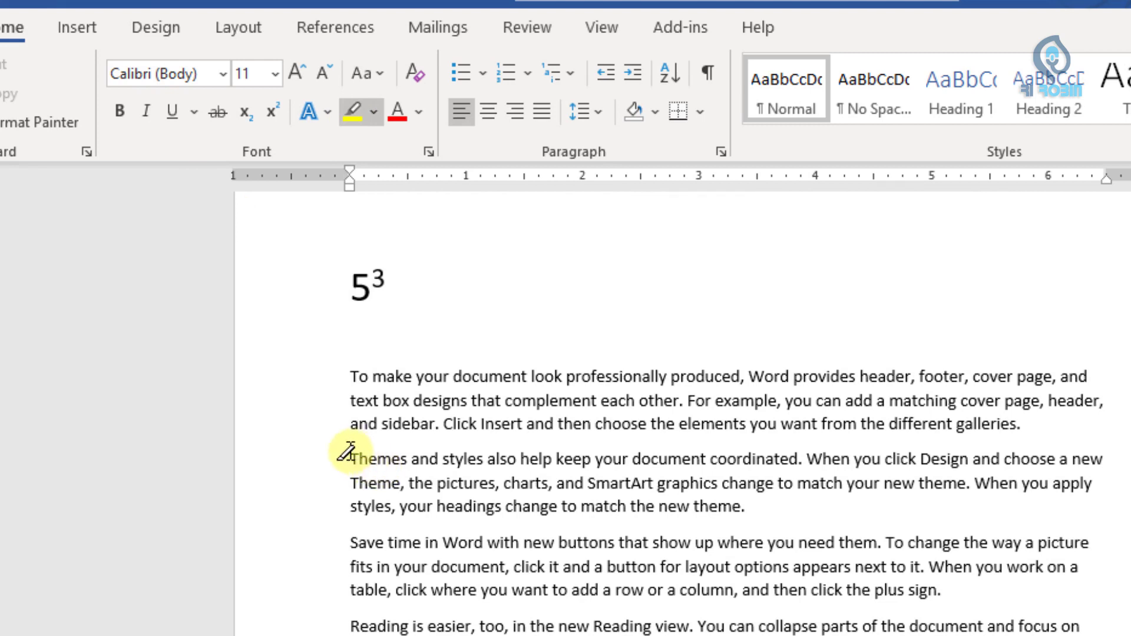
left_click_drag(348, 454, 789, 471)
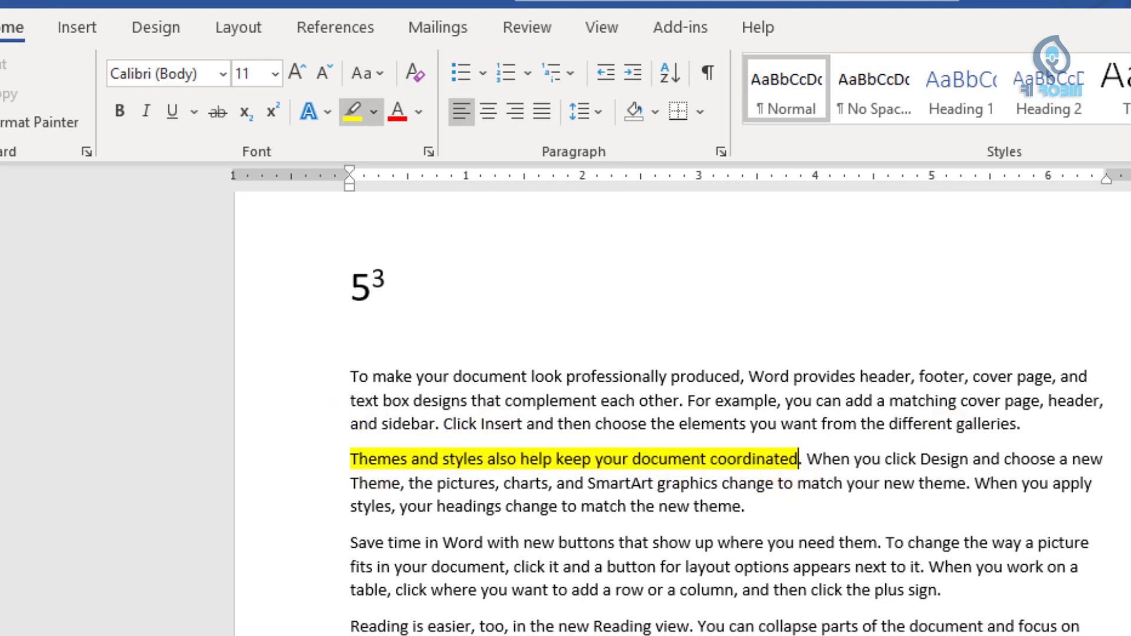
left_click_drag(352, 542, 475, 543)
left_click_drag(431, 590, 631, 590)
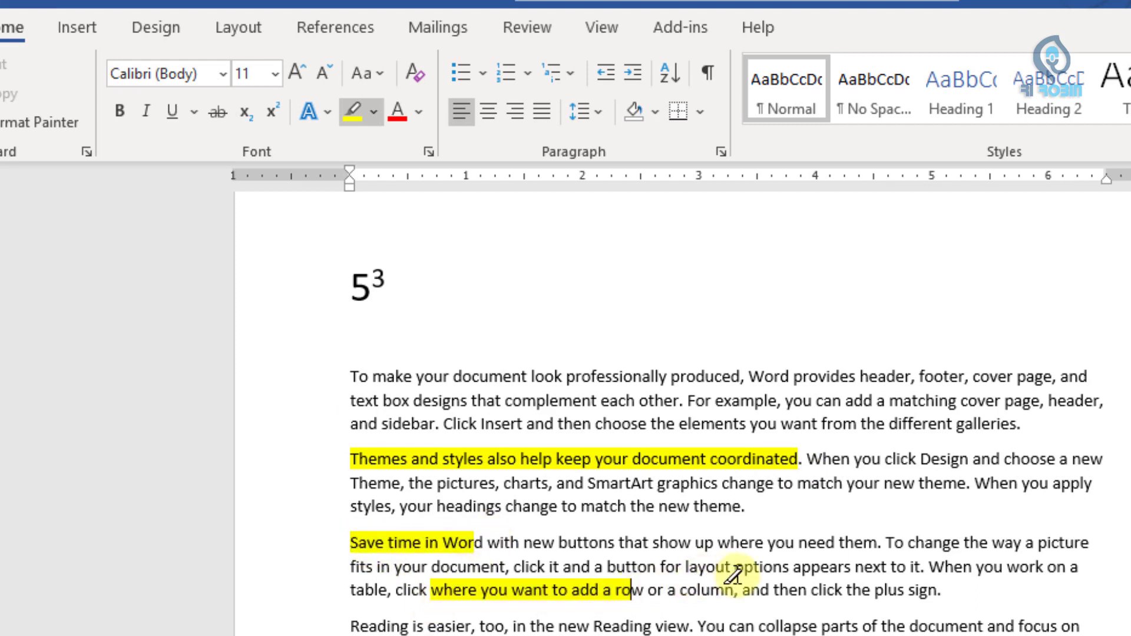
left_click_drag(891, 567, 1003, 566)
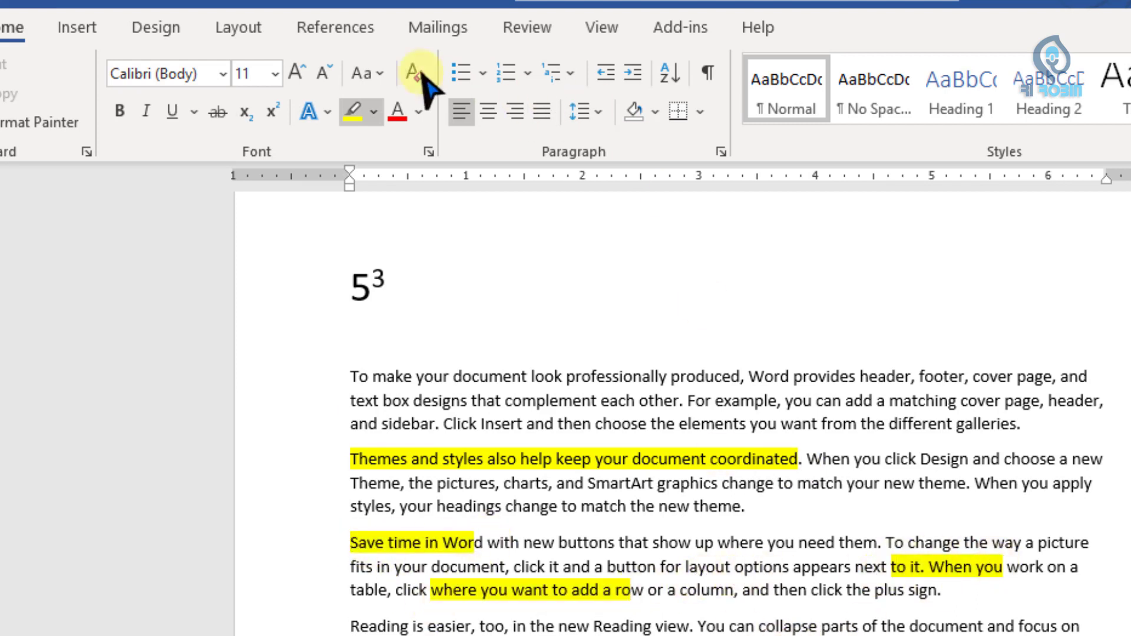
left_click(358, 112)
left_click(530, 627)
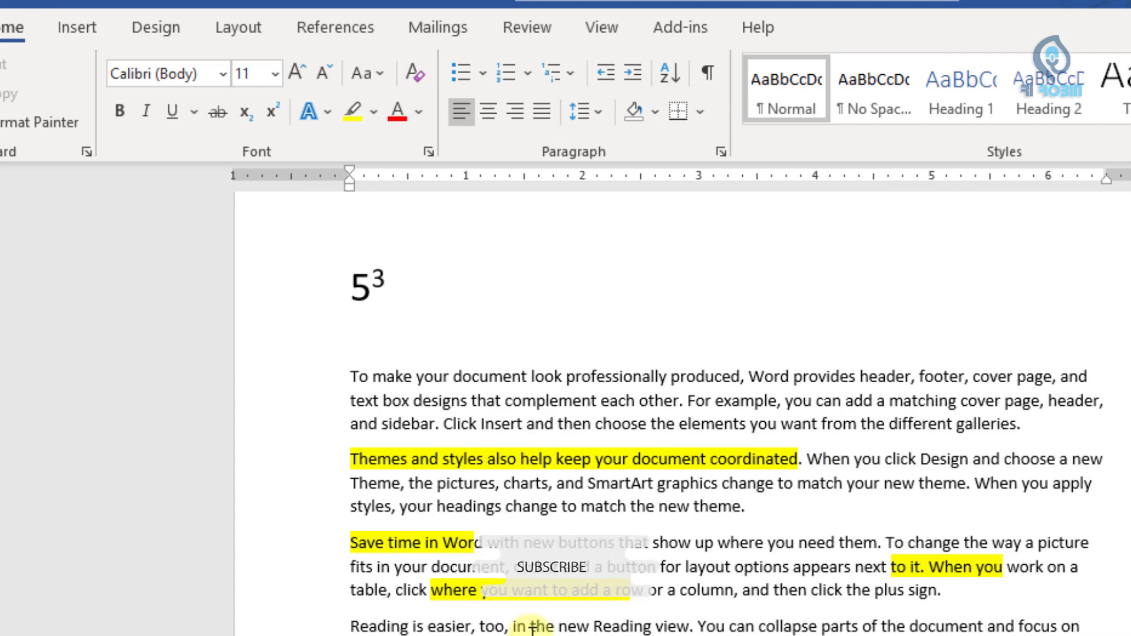
left_click_drag(352, 459, 433, 459)
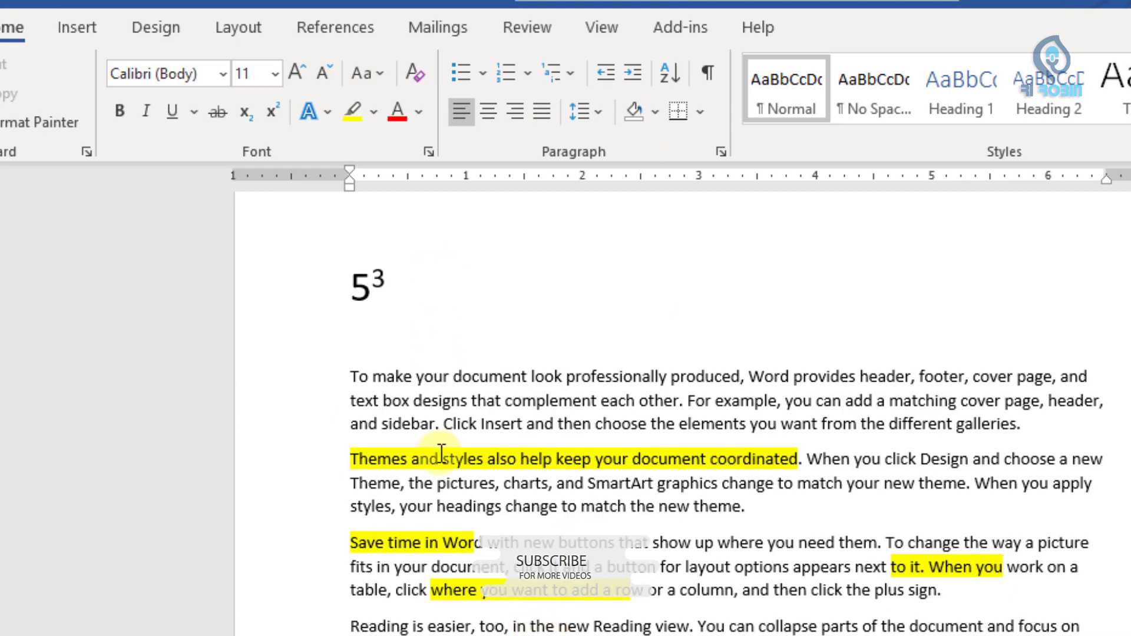
left_click(350, 462)
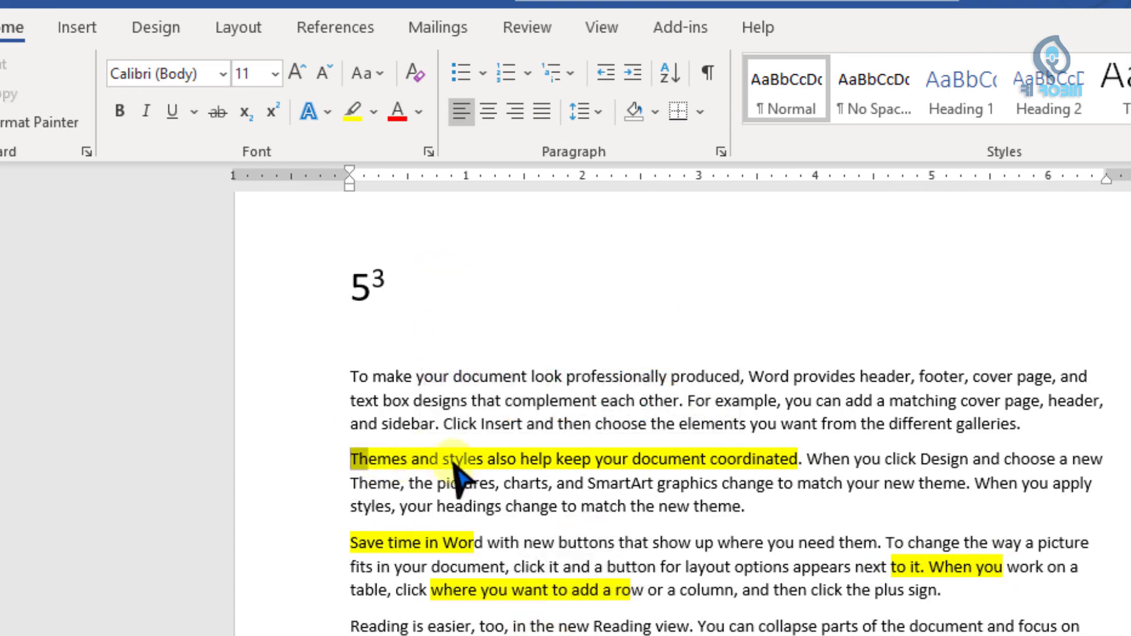
left_click_drag(349, 463, 812, 465)
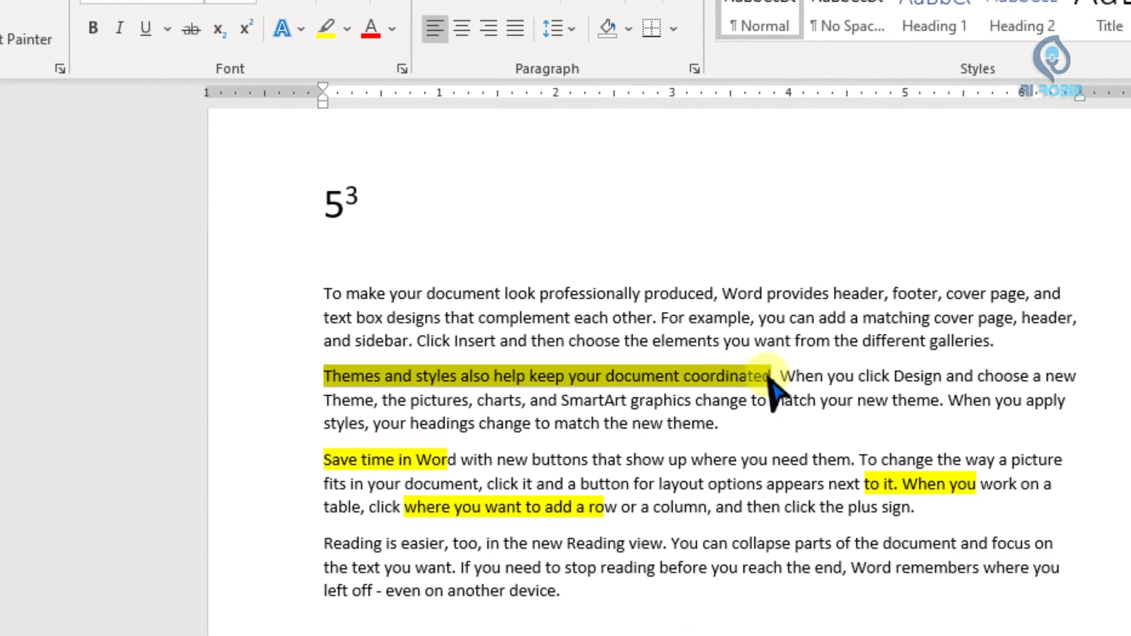
left_click(348, 30)
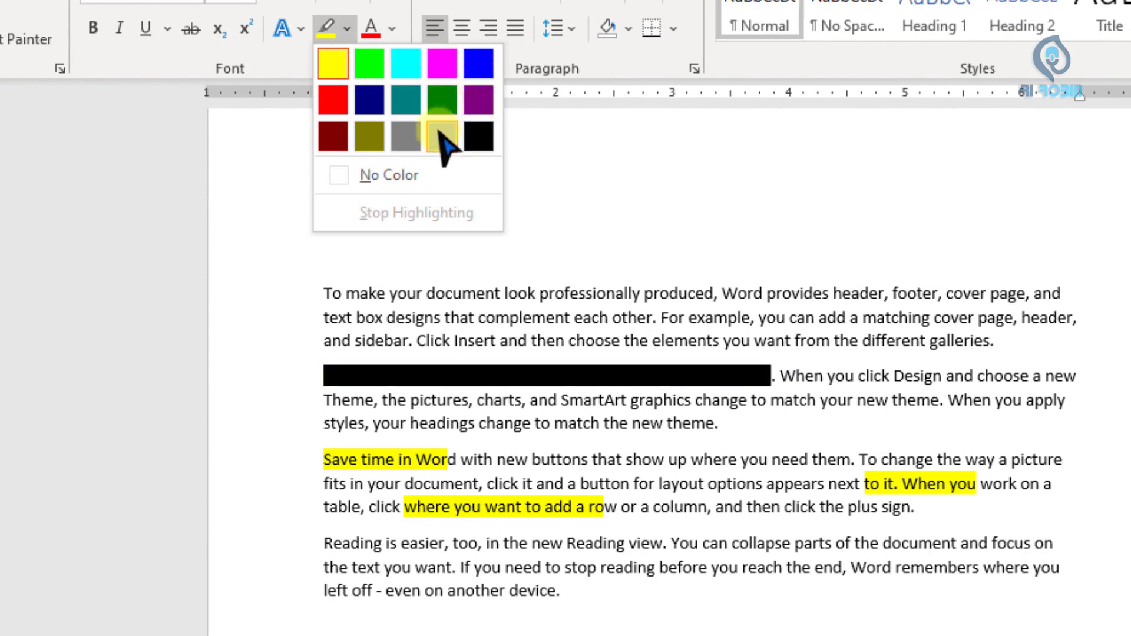
left_click(406, 63)
left_click_drag(286, 345, 969, 541)
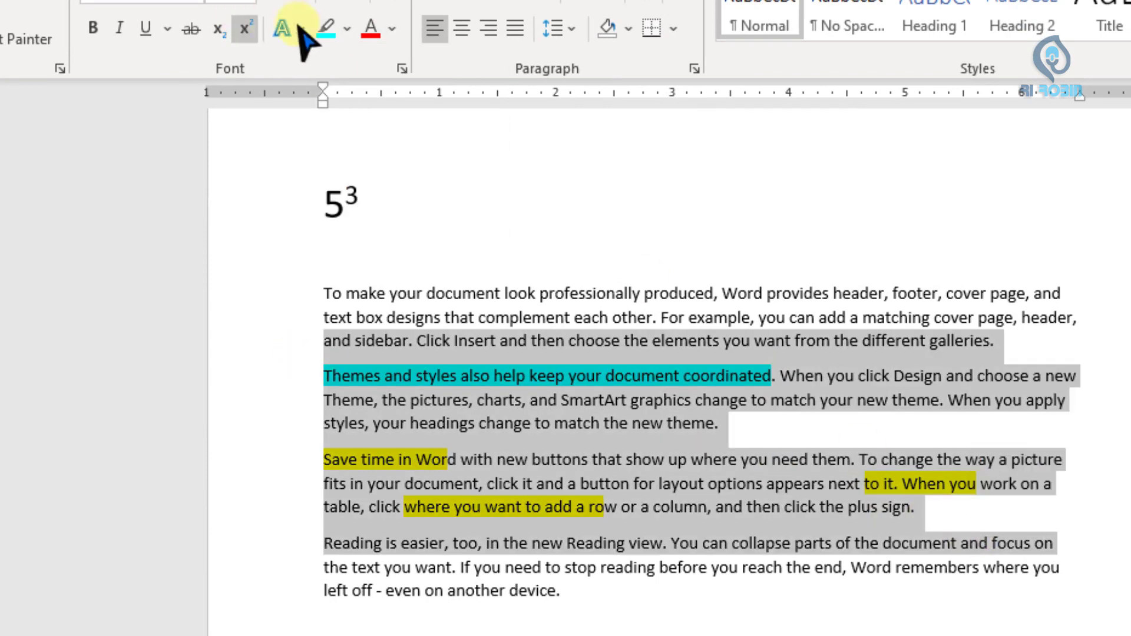
left_click(347, 28)
left_click(390, 179)
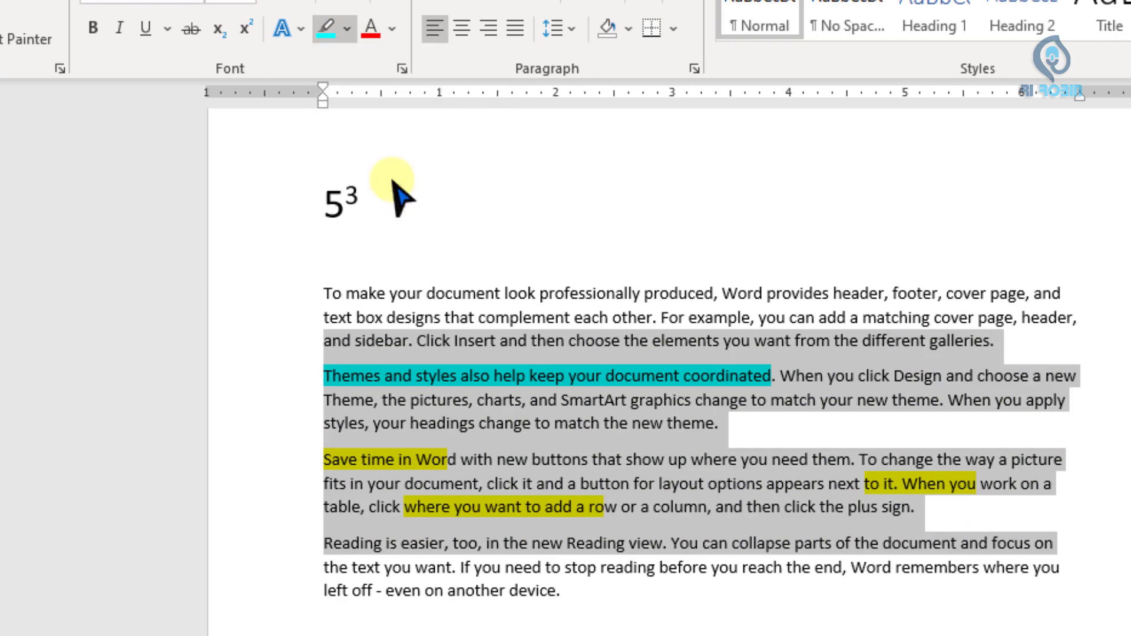
left_click(394, 197)
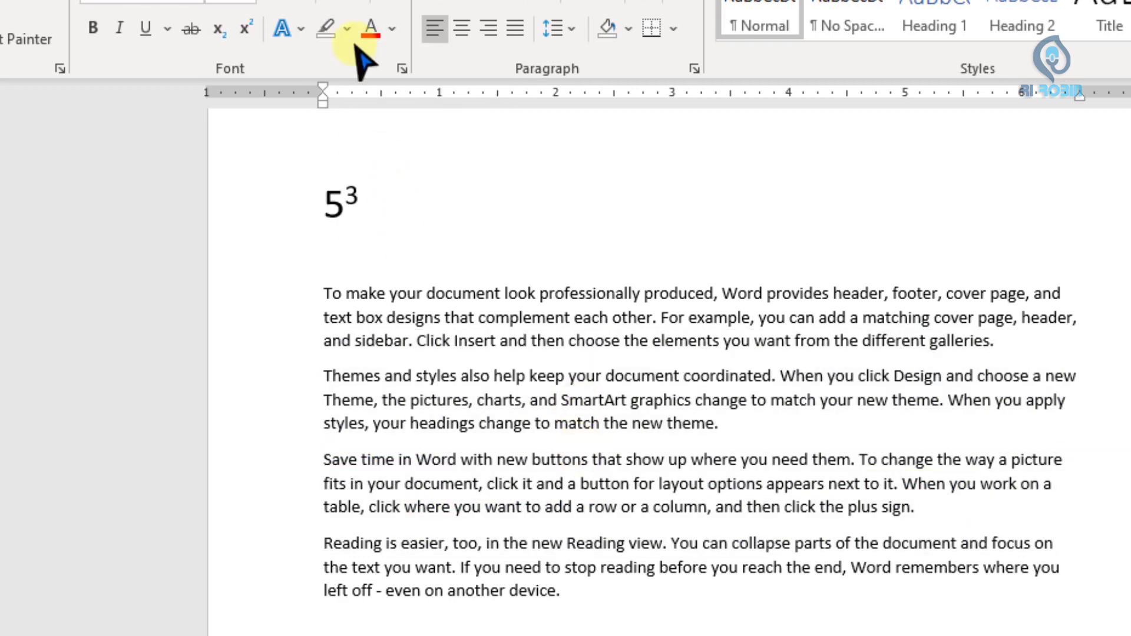
Color the first body paragraph green
left_click(384, 17)
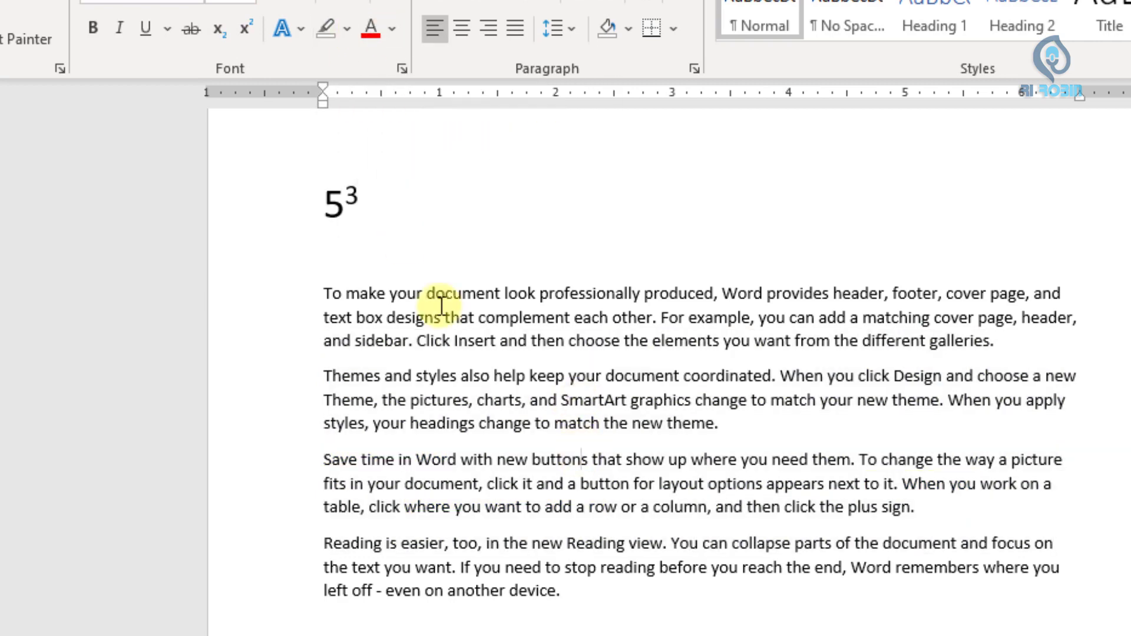
left_click(324, 293)
triple_click(749, 341)
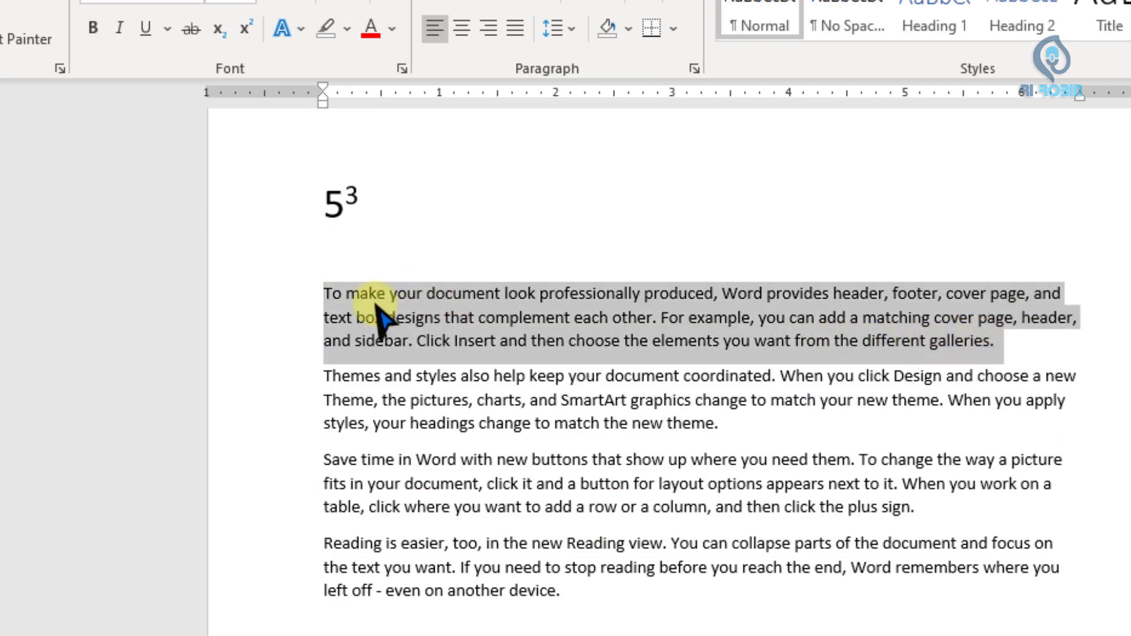
left_click(392, 28)
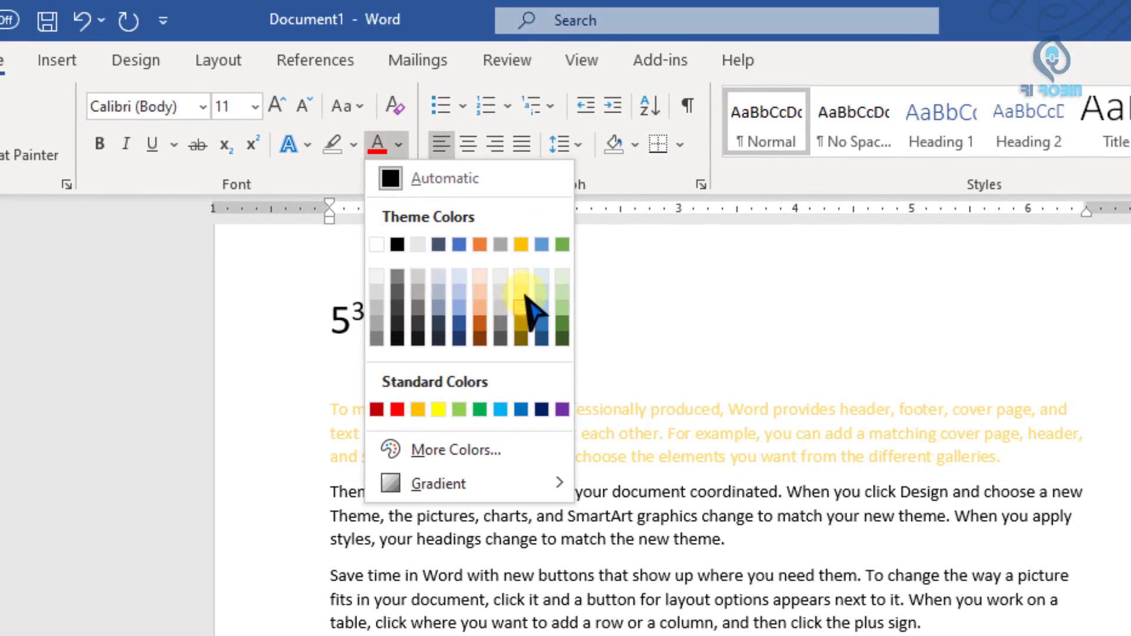
left_click(562, 244)
left_click(841, 456)
Make the struck-out '150,' on the Price line red
scroll(690, 458, "up", 2)
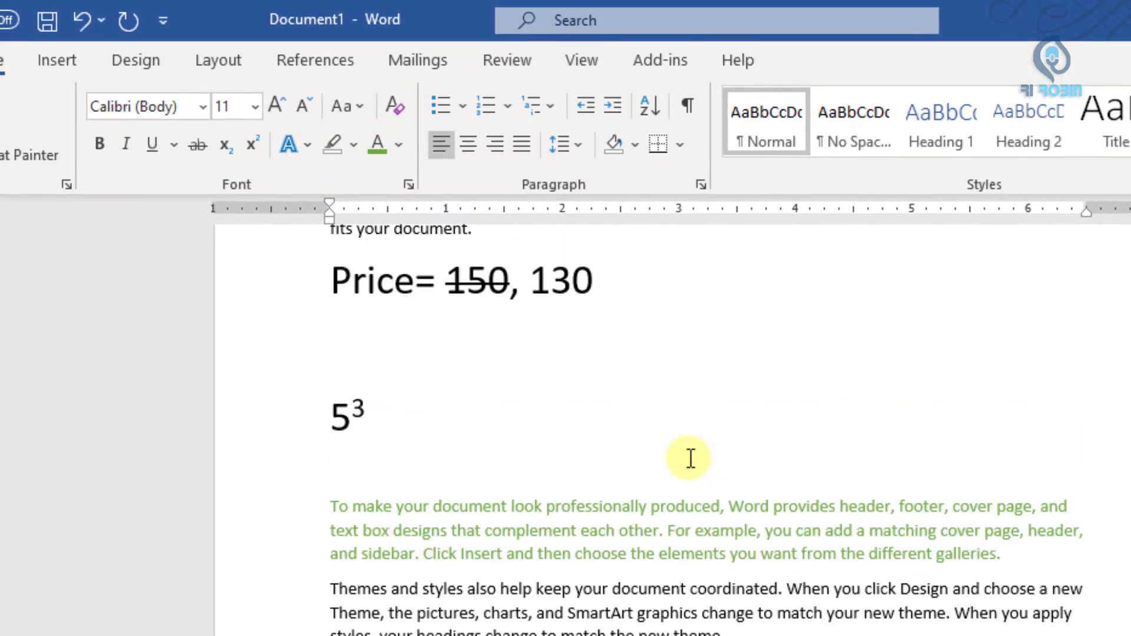
scroll(690, 458, "up", 1)
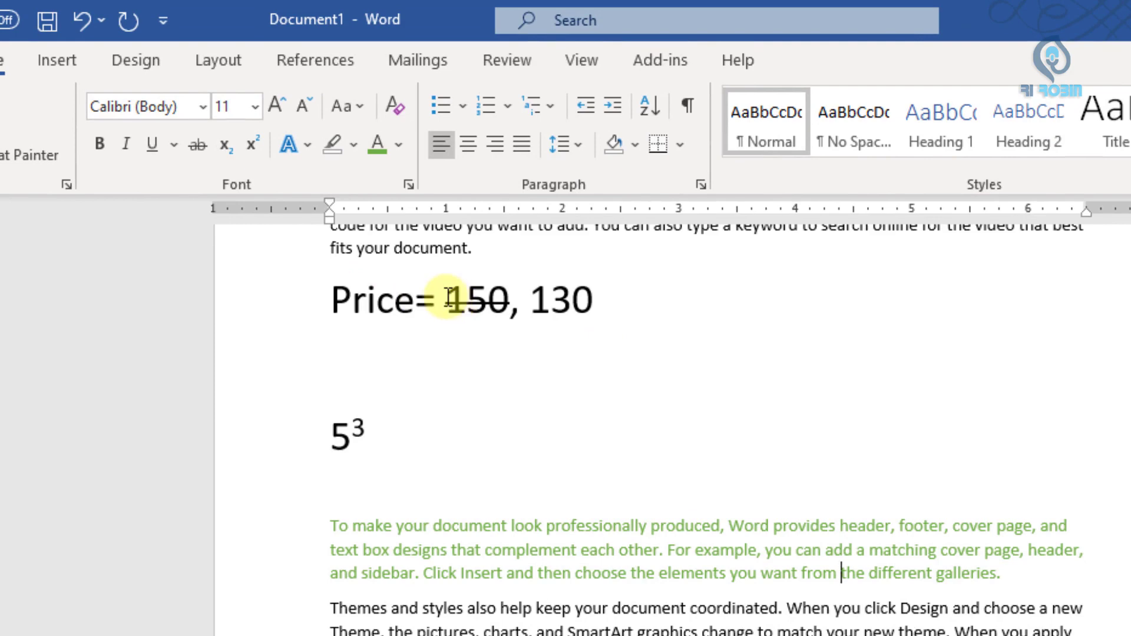
left_click_drag(449, 300, 518, 302)
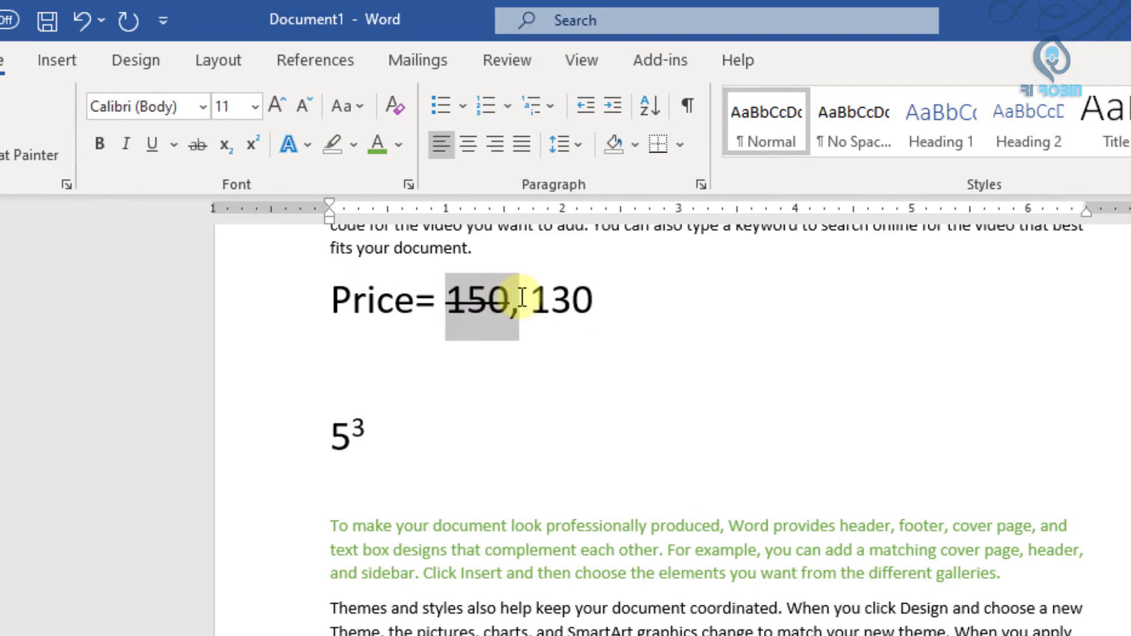
left_click(399, 145)
left_click(392, 407)
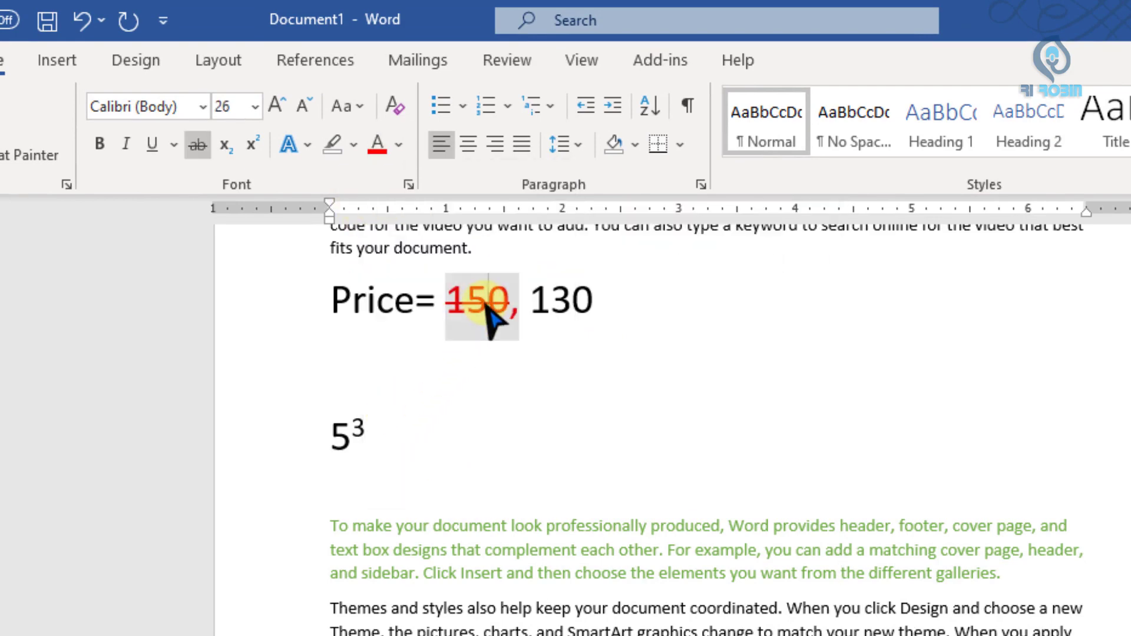
left_click(552, 300)
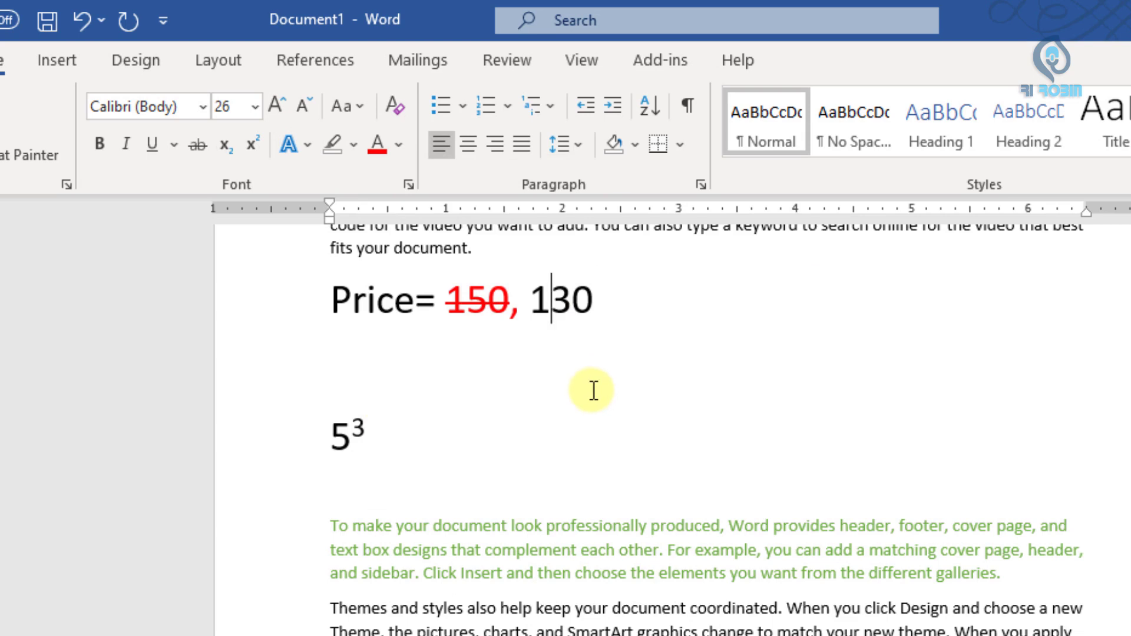
scroll(594, 391, "up", 3)
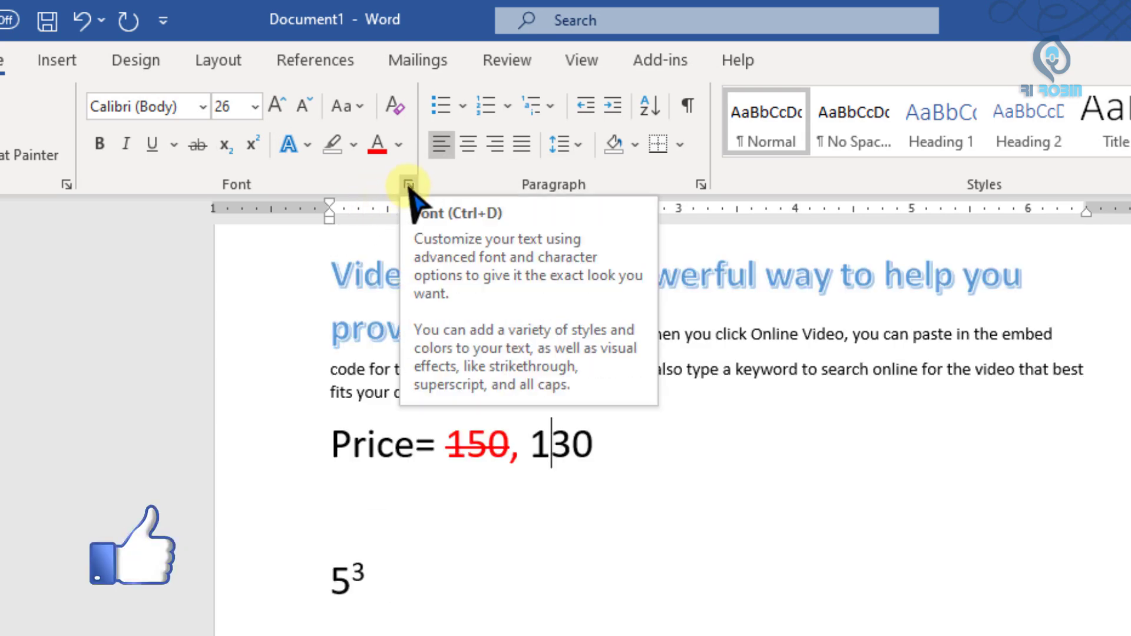
left_click(409, 185)
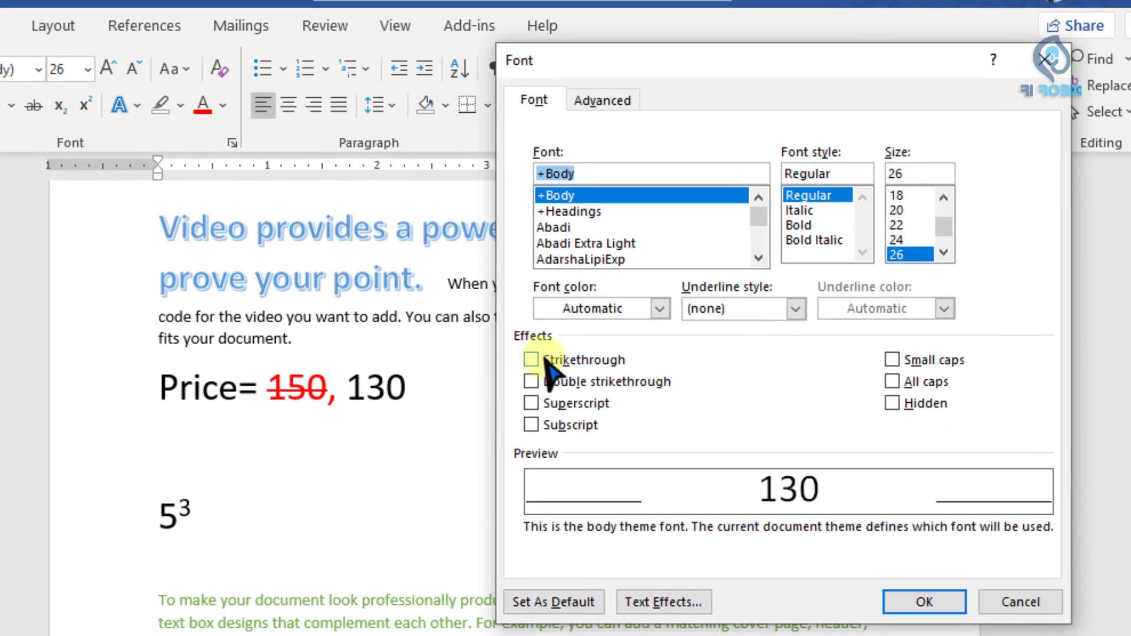
left_click(663, 397)
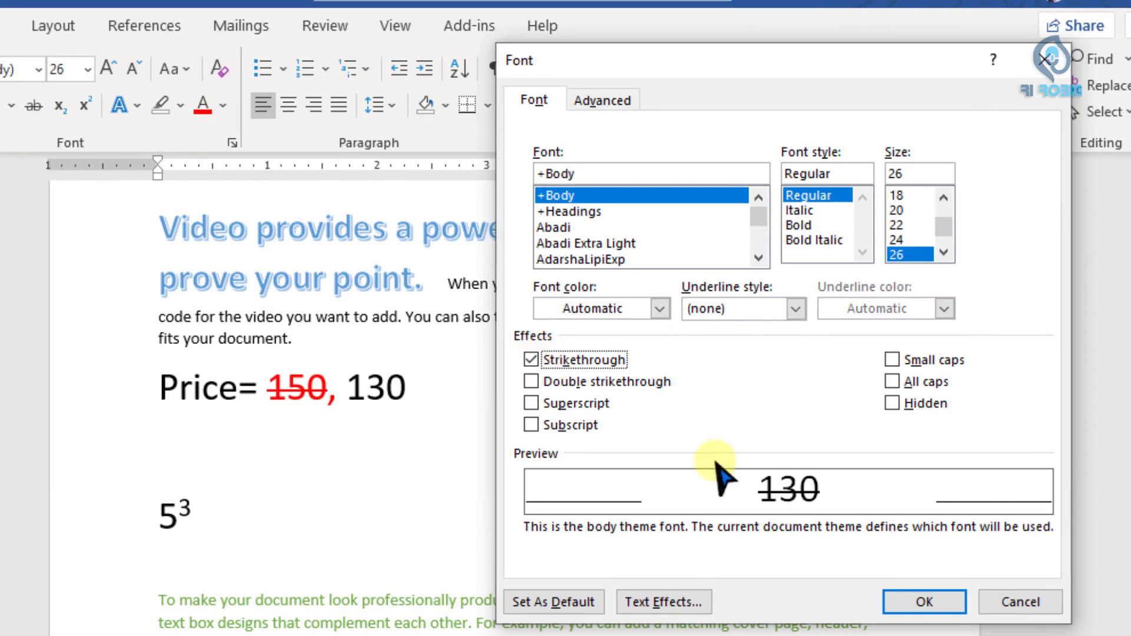
left_click(531, 382)
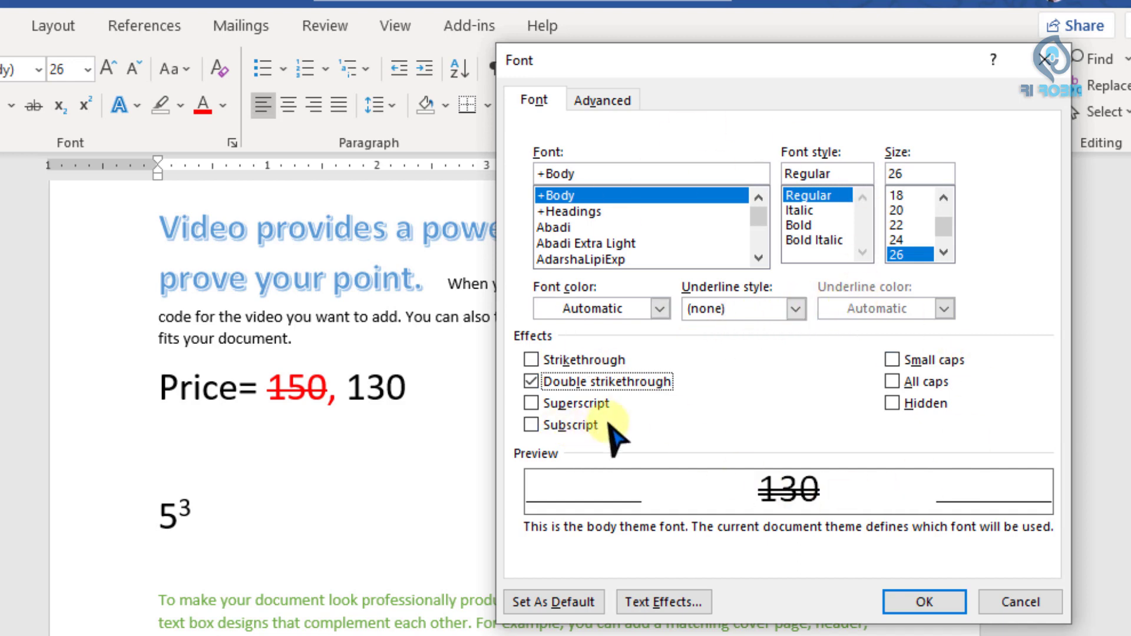
left_click(1002, 598)
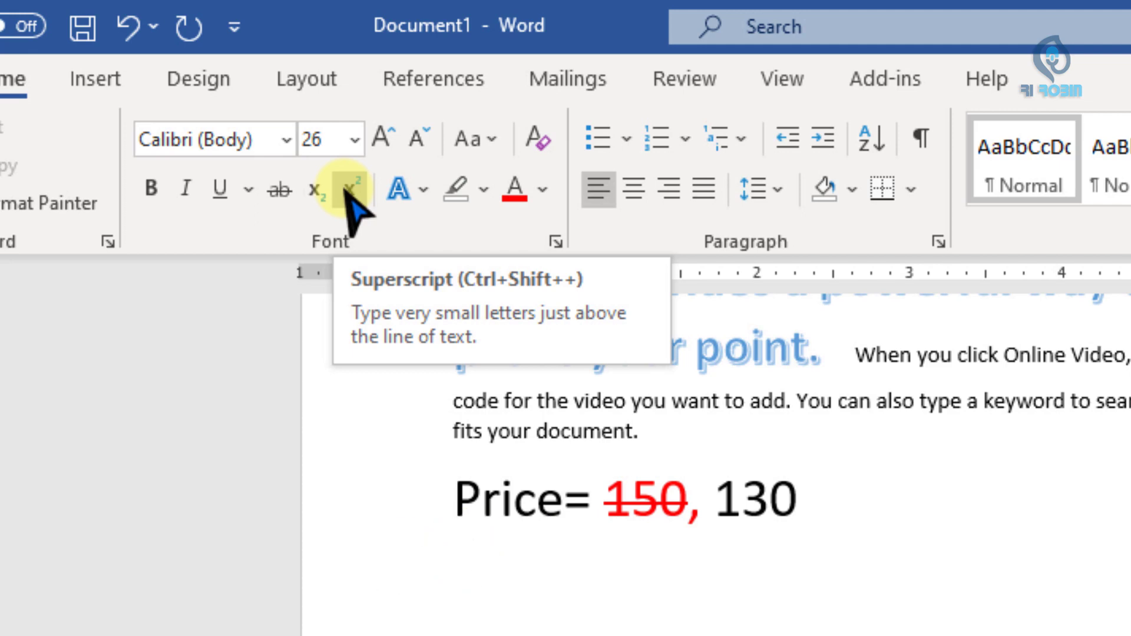
Raise the new price 130 to superscript beside the struck-through 150
left_click(348, 189)
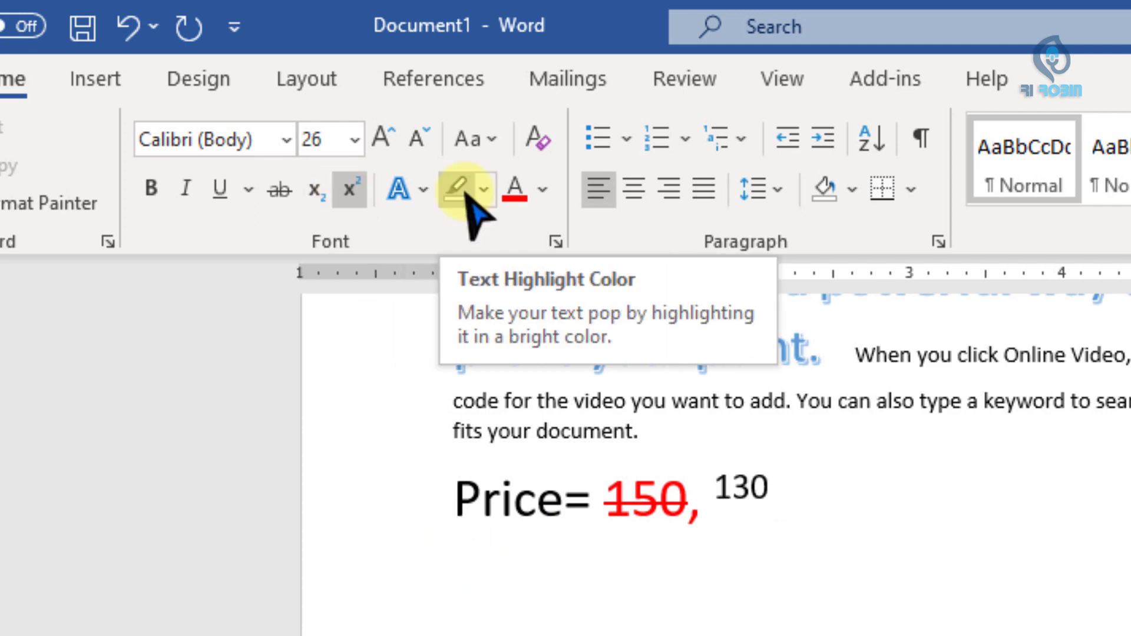